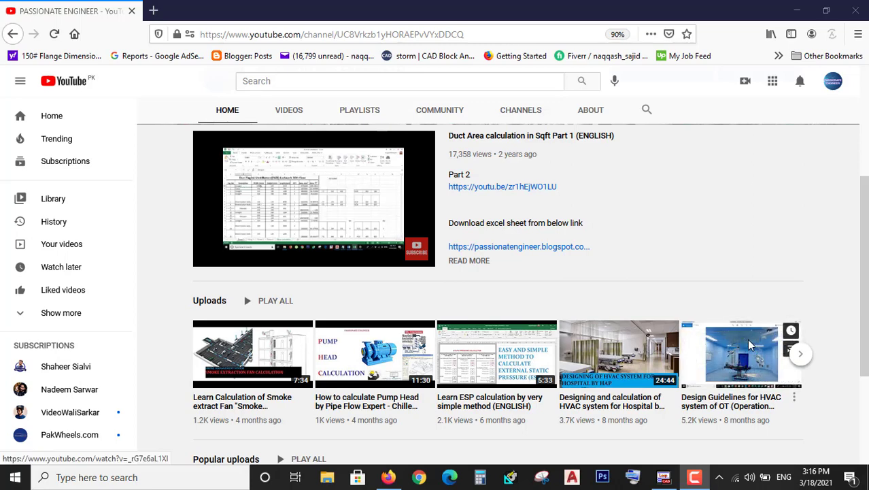
Look over the channel's home page and read through the recent comment notifications
scroll(671, 288, "up", 2)
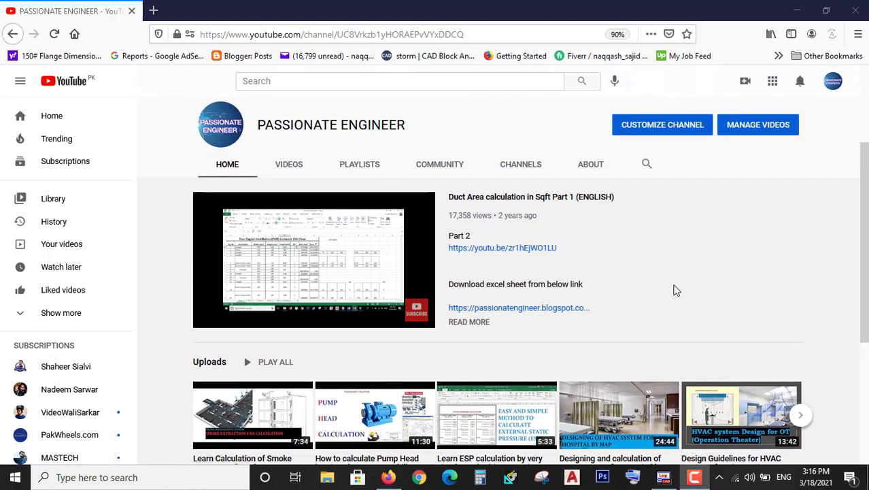
scroll(673, 288, "up", 2)
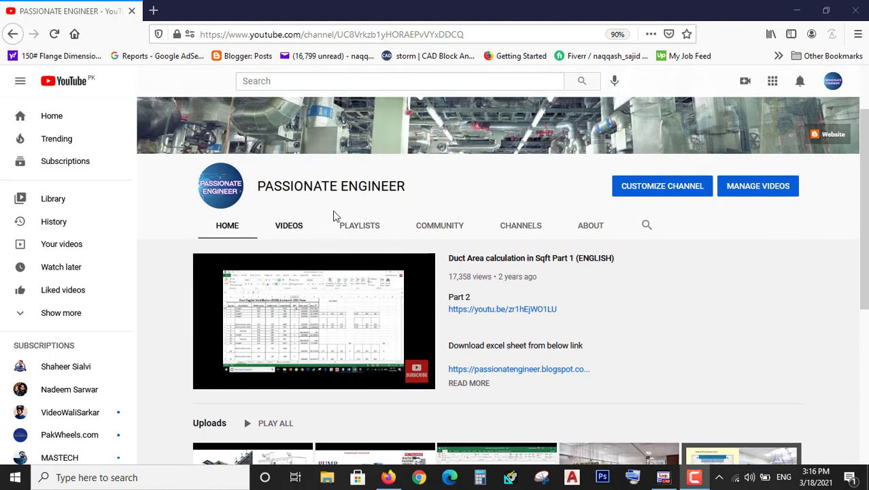
scroll(404, 214, "up", 2)
scroll(517, 276, "down", 5)
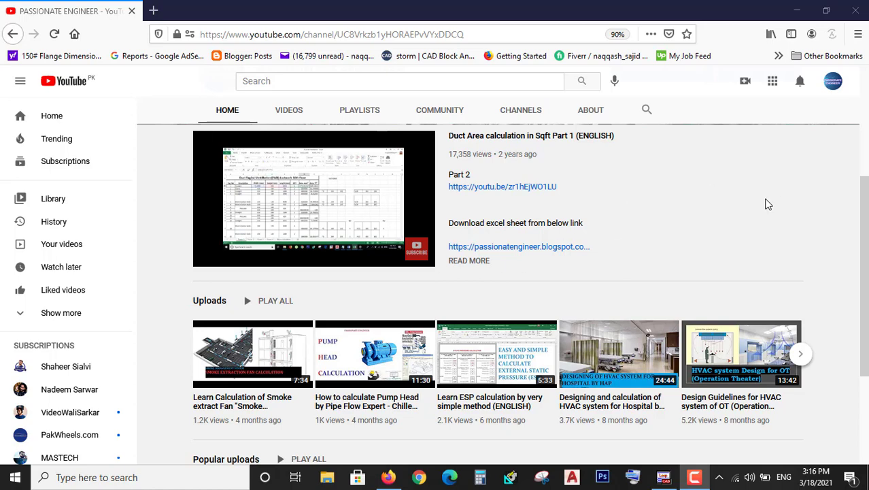
left_click(800, 81)
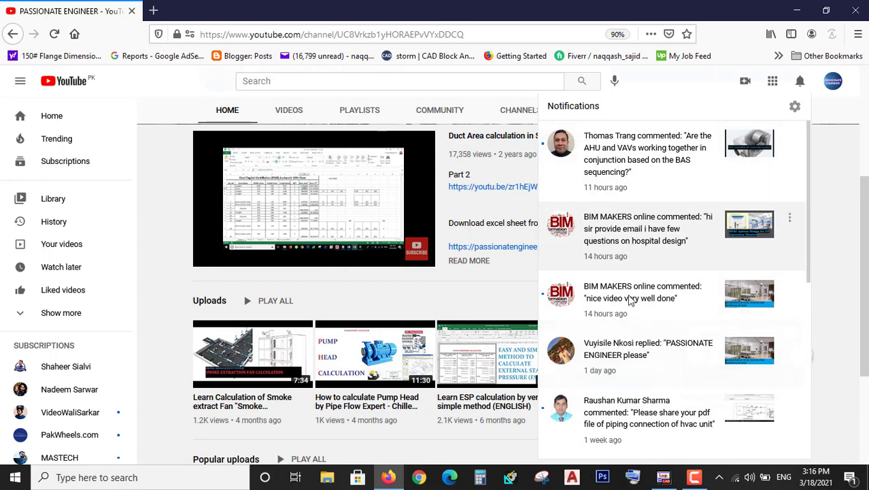
scroll(650, 337, "down", 2)
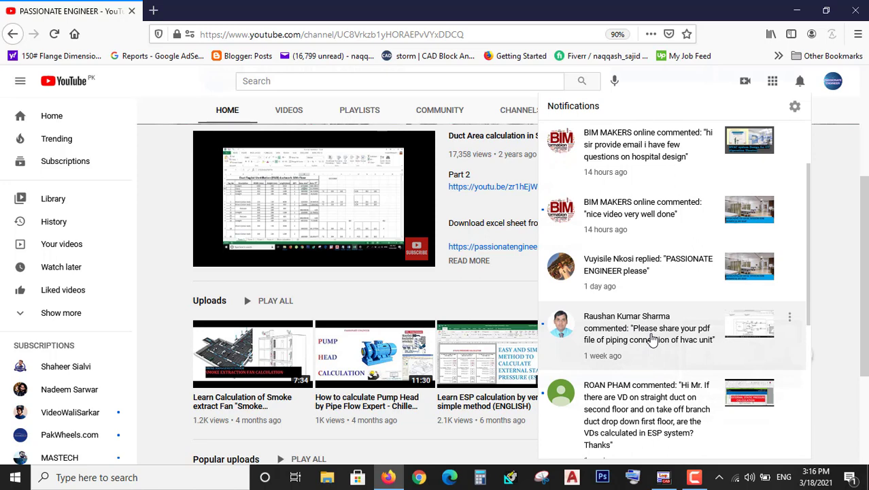
scroll(651, 338, "down", 3)
scroll(652, 338, "down", 2)
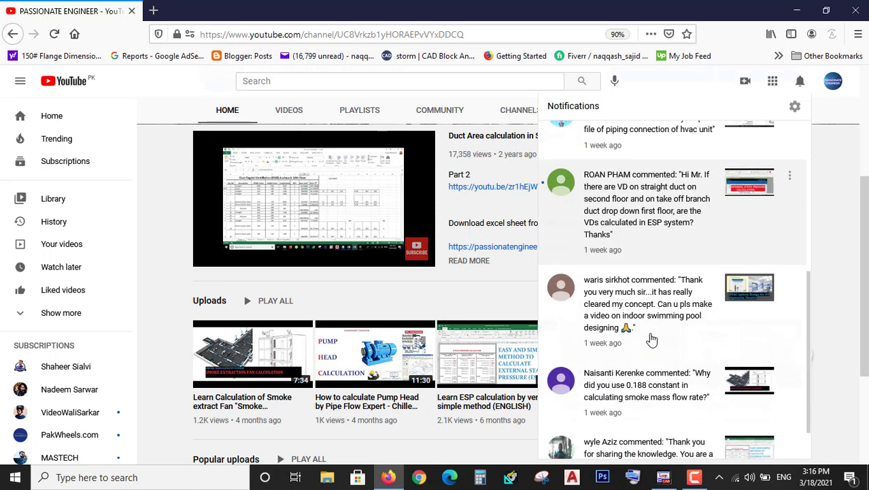
scroll(652, 338, "down", 1)
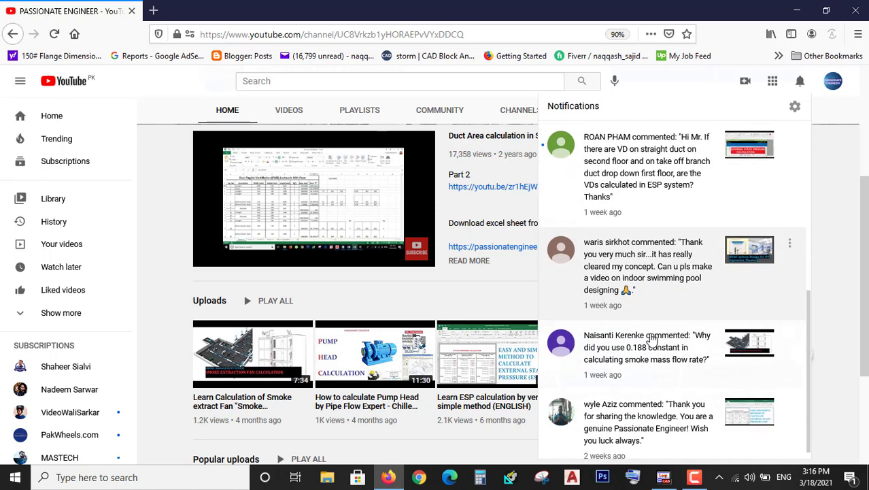
left_click(818, 265)
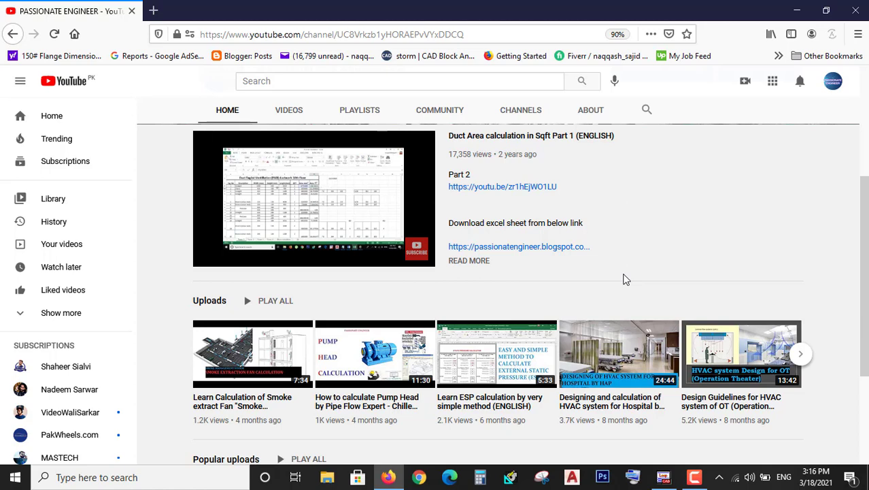
Switch to LoopCAD and start a new project
left_click(663, 477)
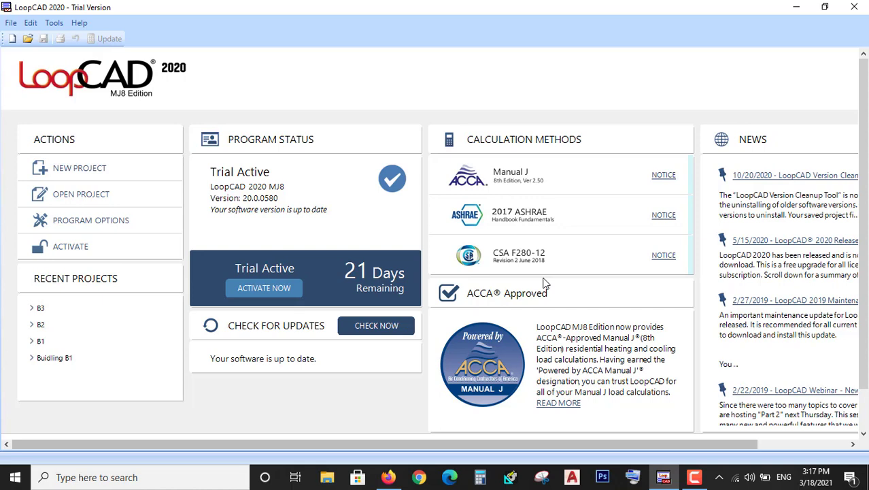
left_click(11, 23)
left_click(17, 39)
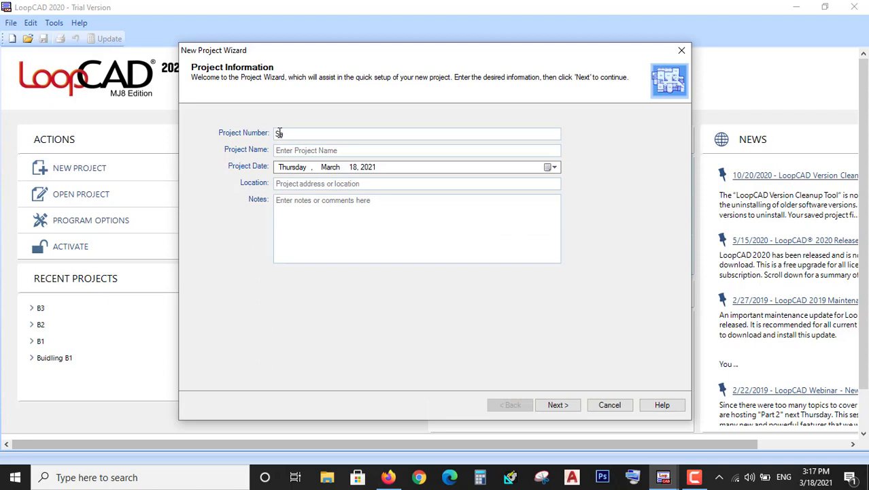
Set the project number to 1 and the project name to "Sample project", and continue to the project type
type("ample project")
left_click_drag(334, 134, 272, 138)
key("ctrl+c")
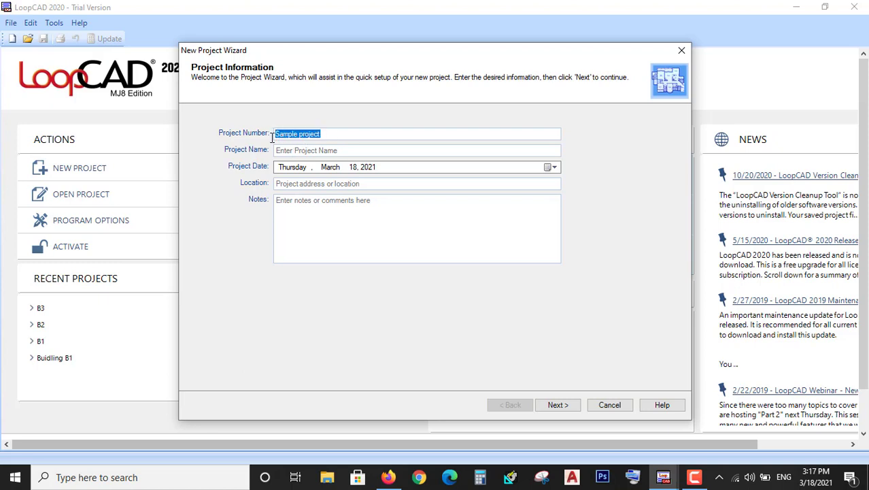
key("BackSpace")
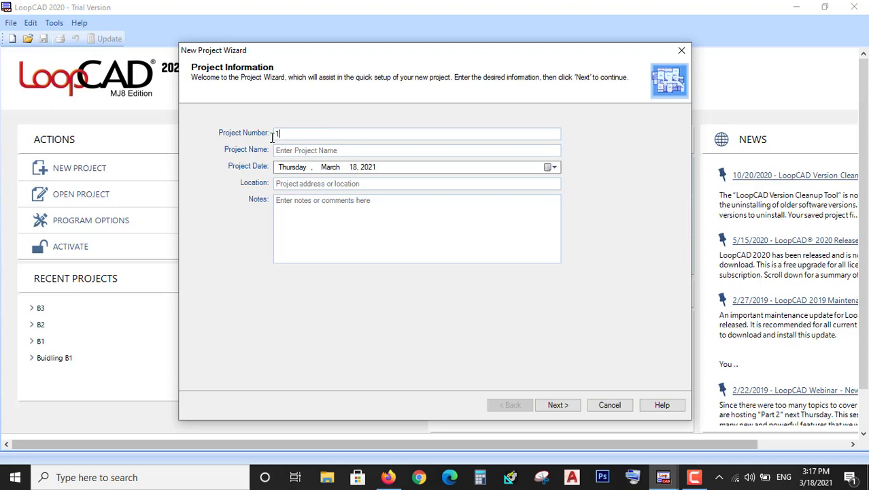
left_click(291, 148)
key("ctrl+v")
left_click(310, 210)
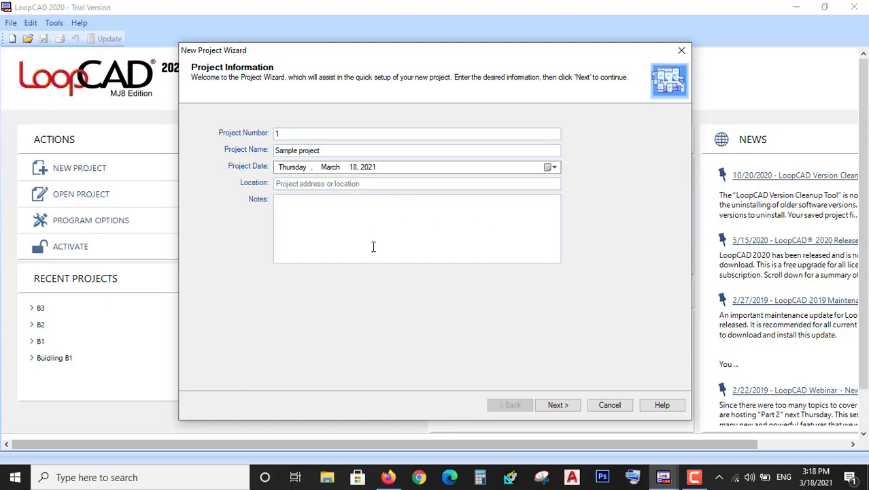
left_click(555, 407)
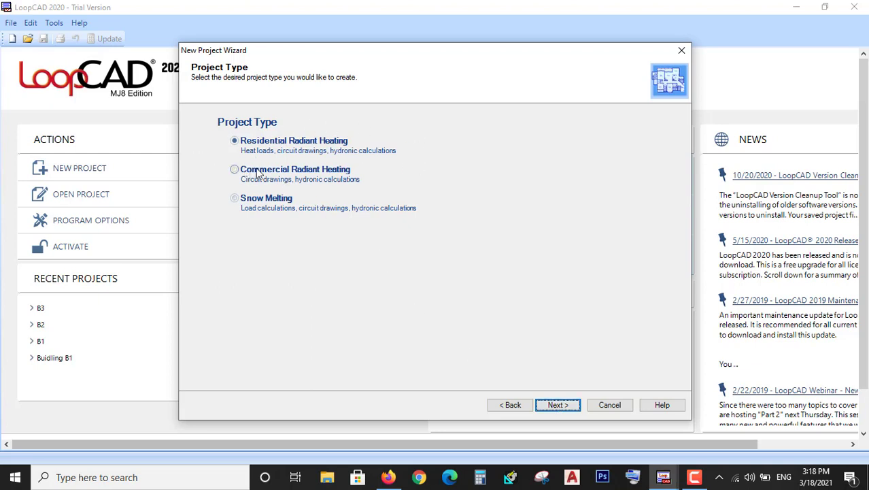
Accept the Residential Radiant Heating type, choose the Default Template, and accept the Drawing Mode, Full Design and SI / Metric Units settings
left_click(556, 405)
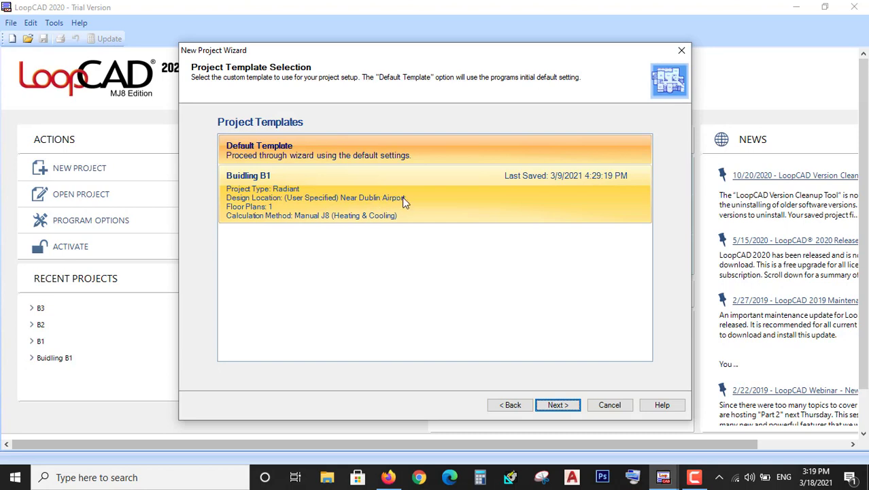
left_click(247, 156)
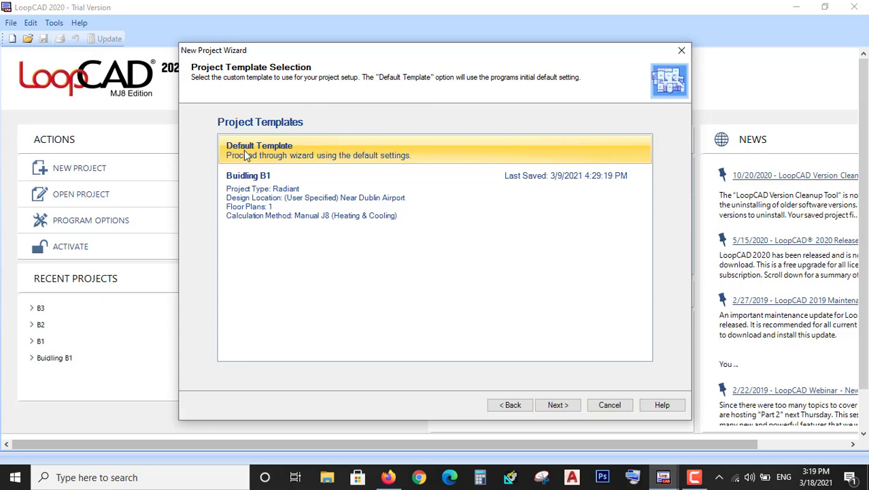
left_click(558, 405)
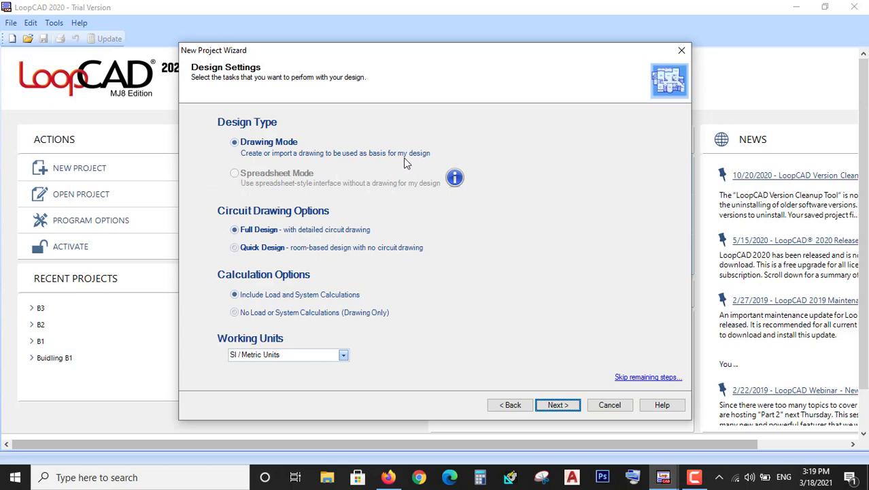
mouse_move(456, 180)
left_click(558, 405)
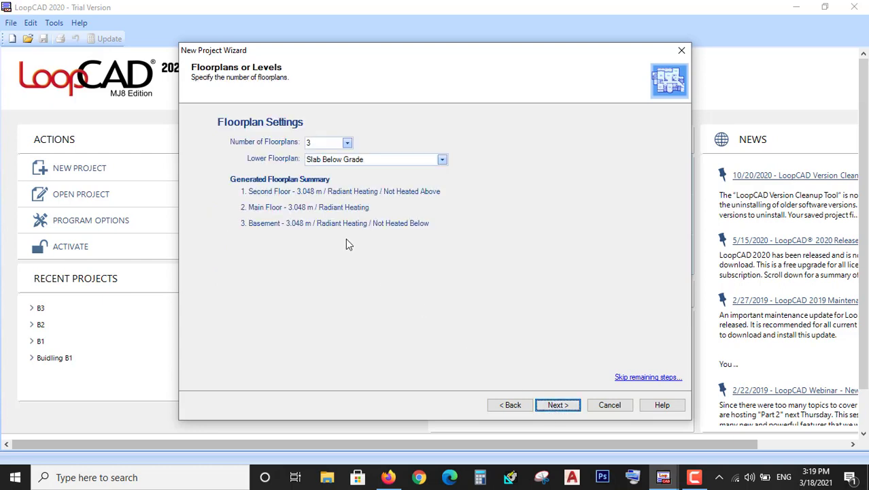
Set the number of floorplans to 1 with a Slab On Grade lower floorplan, and continue to the heating and cooling settings
left_click(320, 146)
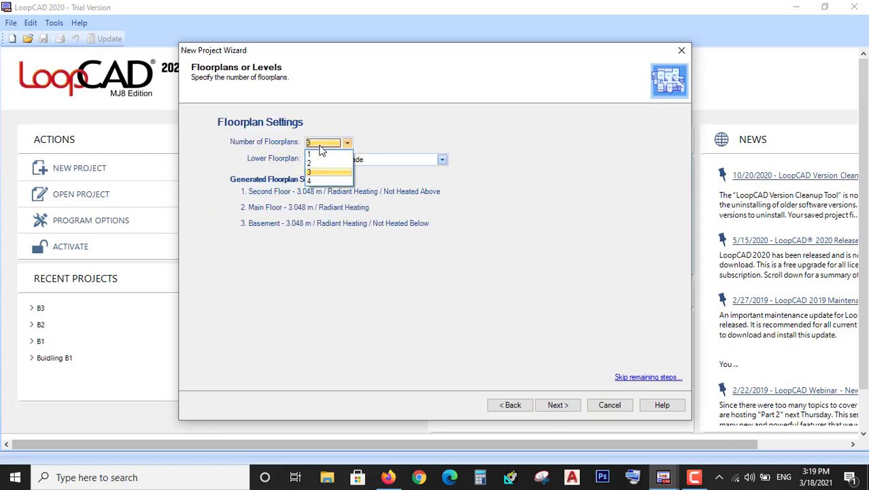
left_click(320, 156)
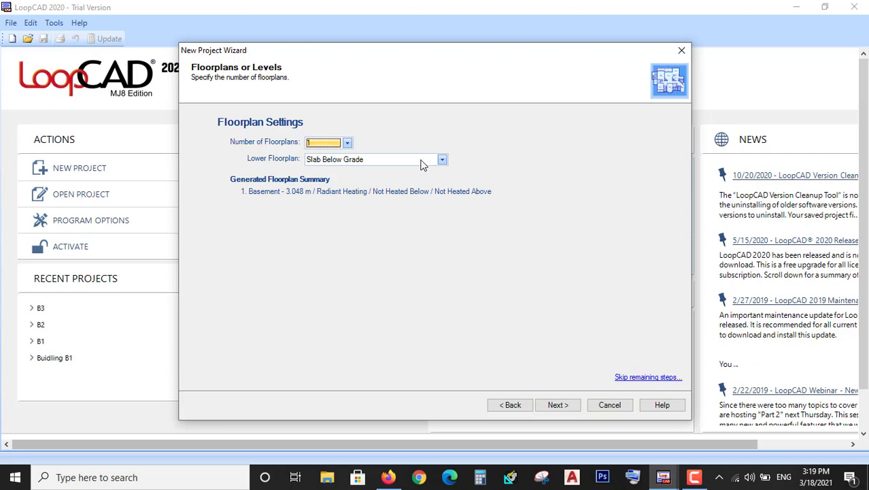
left_click(423, 161)
left_click(382, 181)
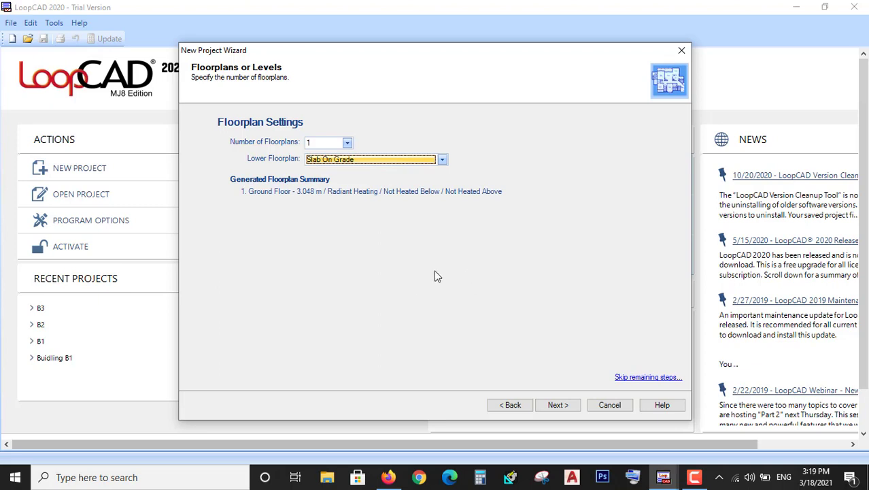
left_click(559, 405)
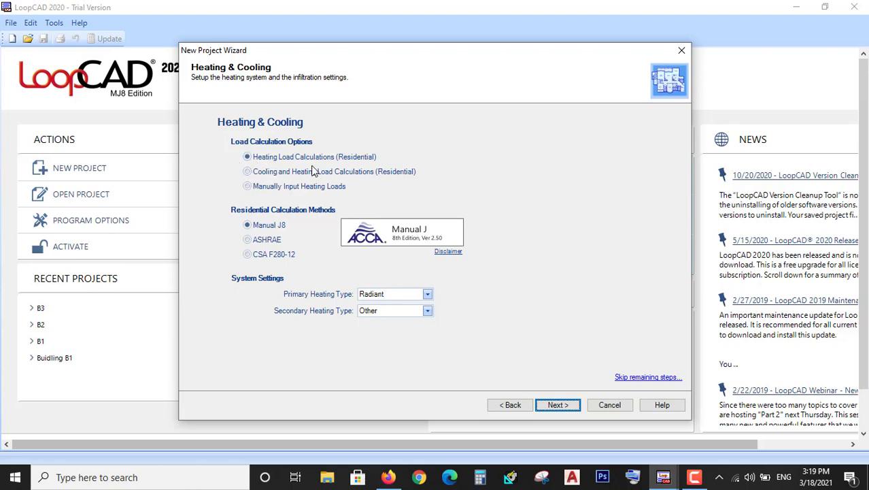
Choose Heating Load Calculations (Residential) with the Manual J8 method, and continue to the infiltration and ventilation settings
left_click(263, 172)
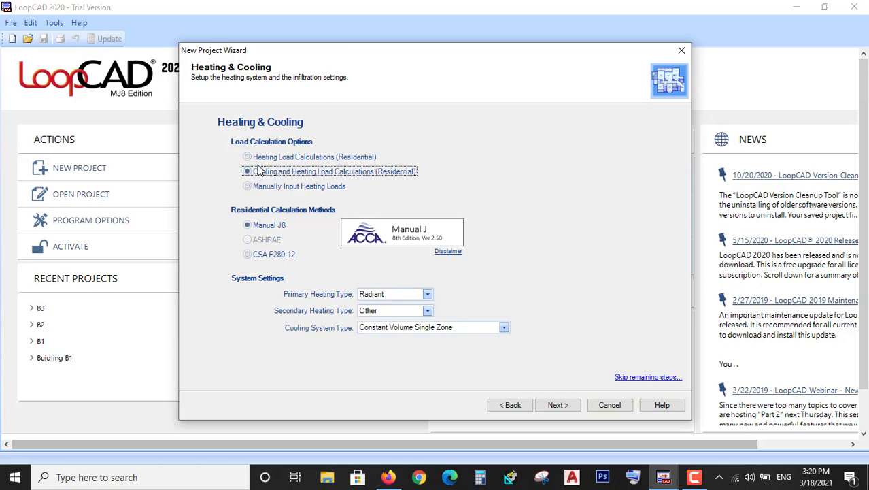
left_click(251, 159)
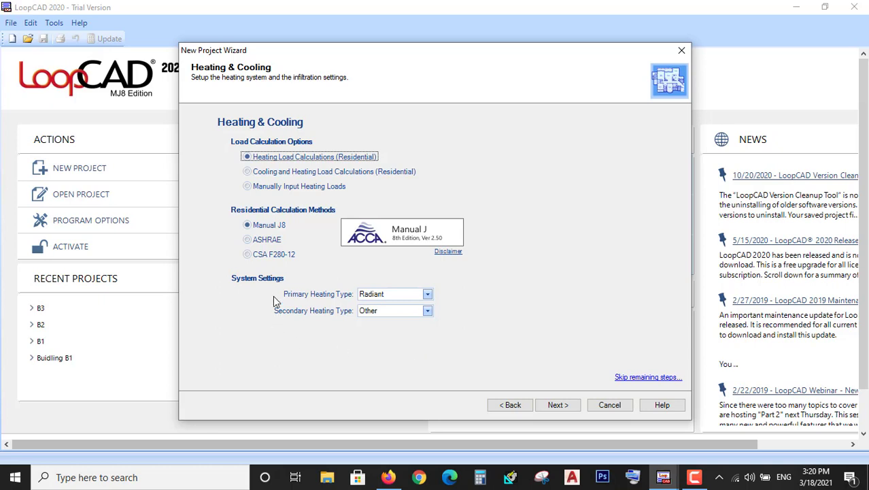
left_click(265, 228)
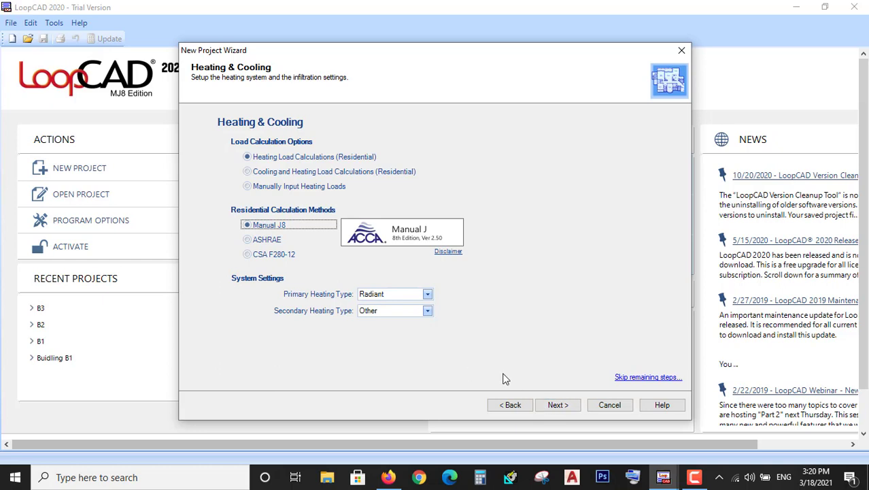
left_click(551, 404)
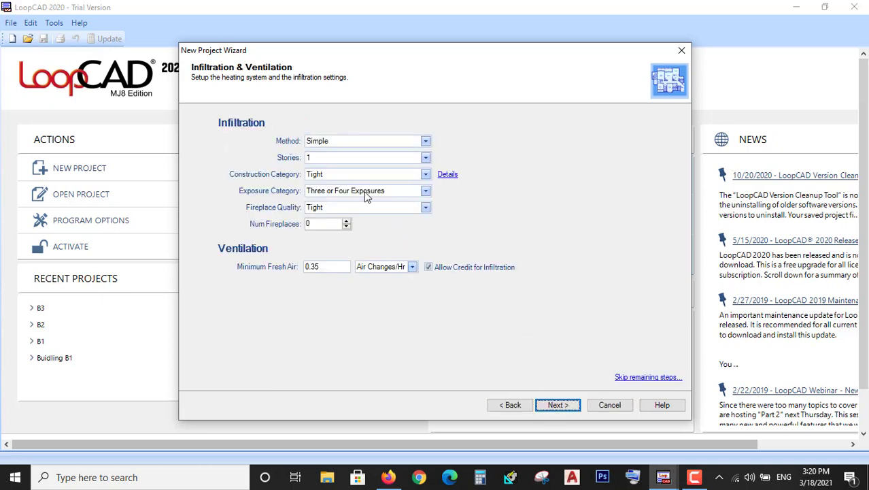
Try the Maximum ACH50 infiltration method and check its maximum ACH50 value
left_click(358, 143)
left_click(357, 143)
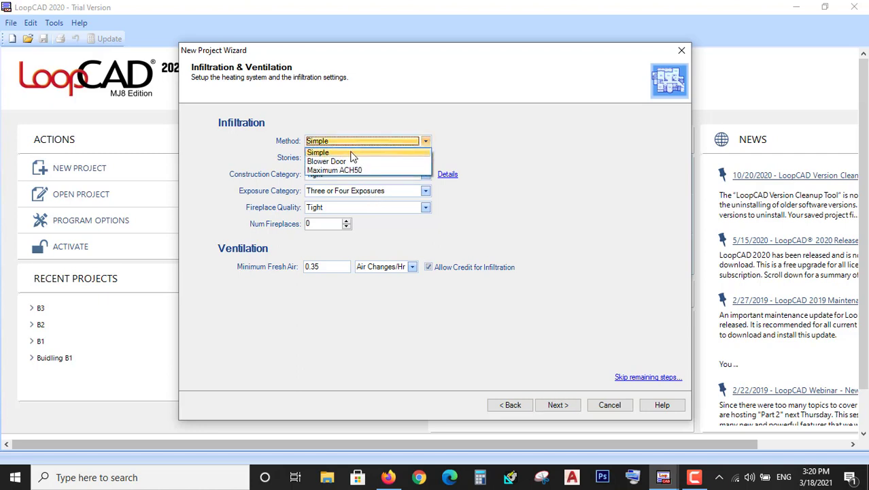
left_click(352, 155)
left_click(351, 145)
left_click(364, 170)
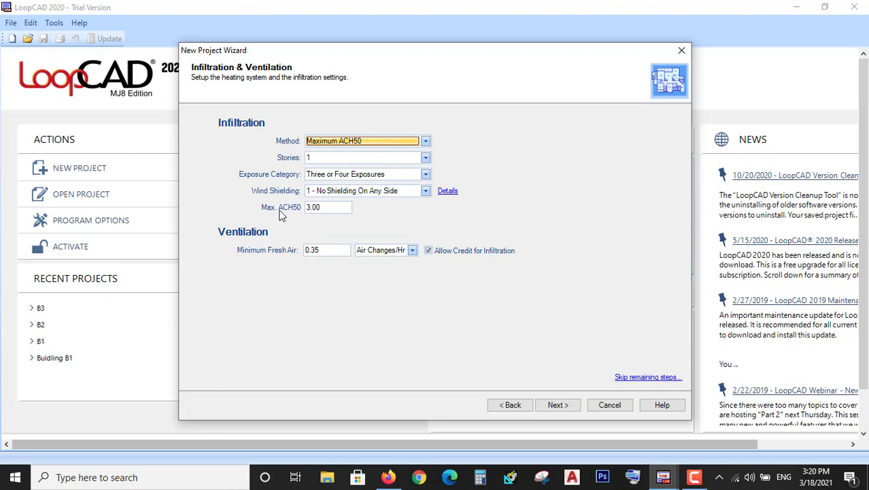
left_click_drag(324, 209, 308, 208)
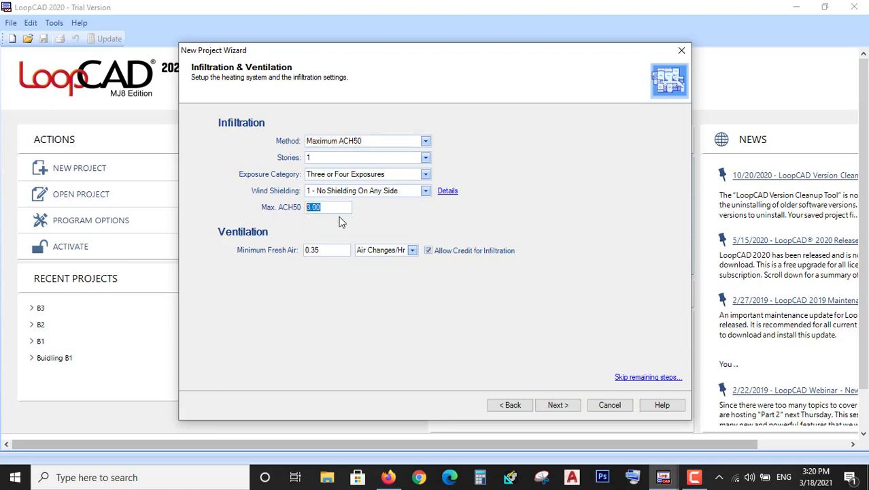
Set the infiltration method to Simple and continue to the design conditions
left_click(369, 140)
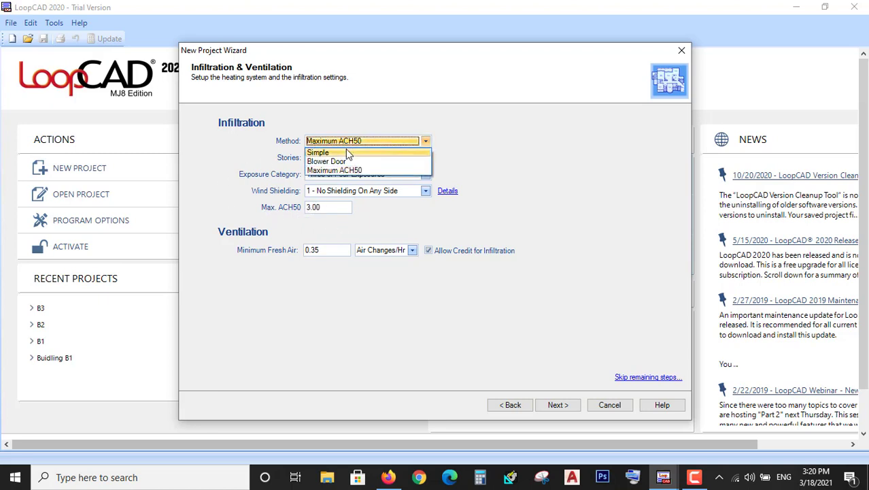
left_click(349, 151)
scroll(384, 231, "down", 1)
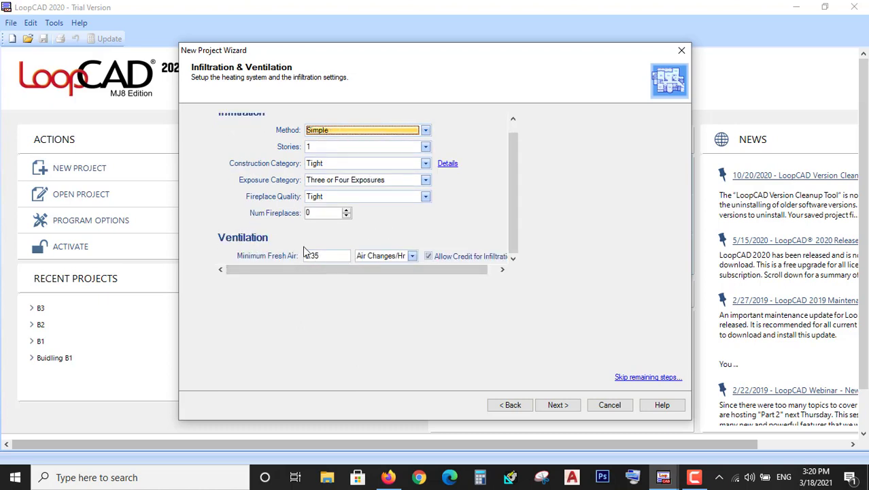
left_click(558, 405)
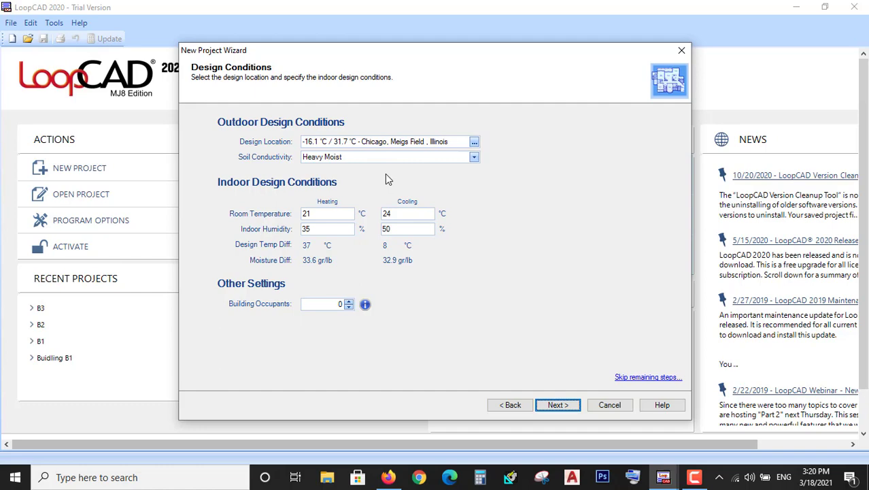
Browse the standard and custom design locations, and apply the custom location Near Dublin Airport
left_click(475, 143)
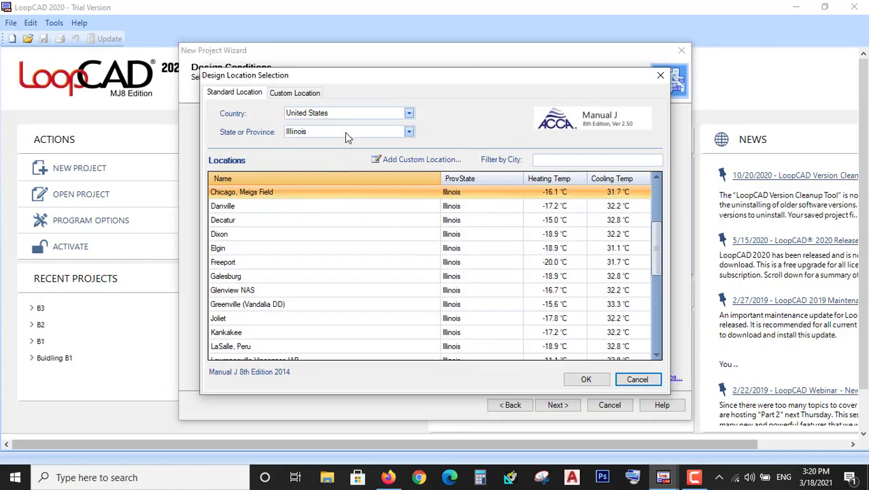
left_click(361, 114)
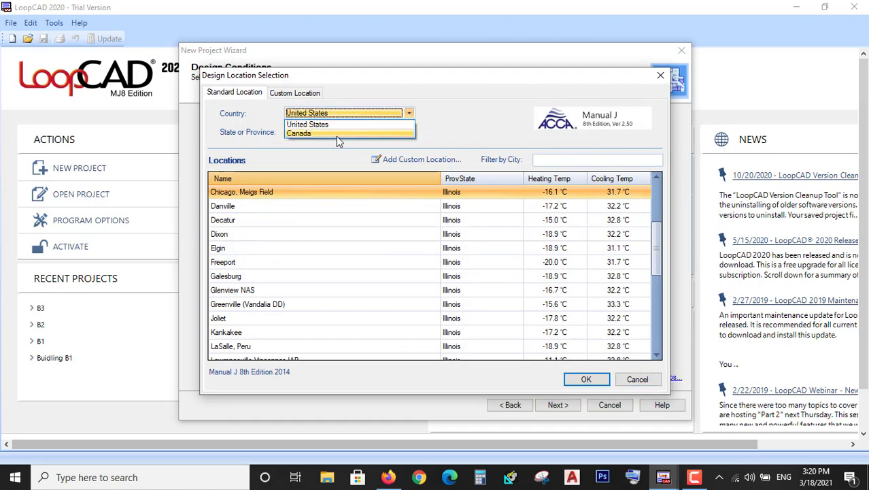
left_click(366, 124)
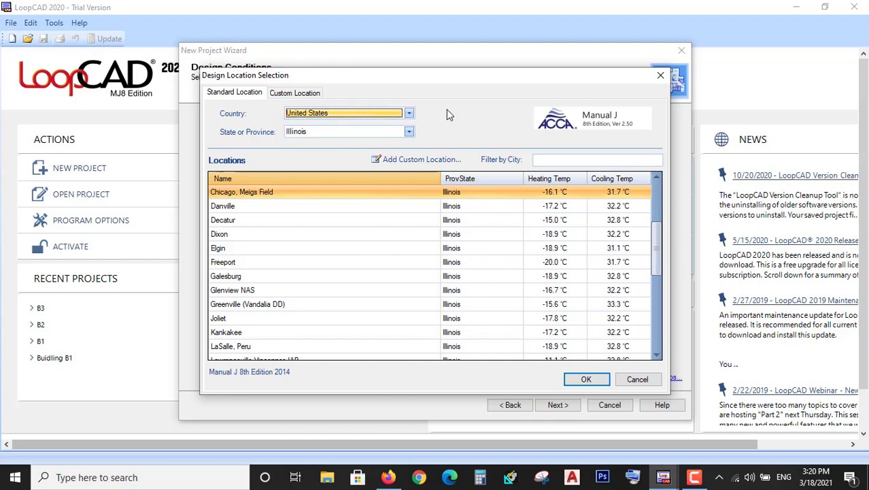
left_click(293, 94)
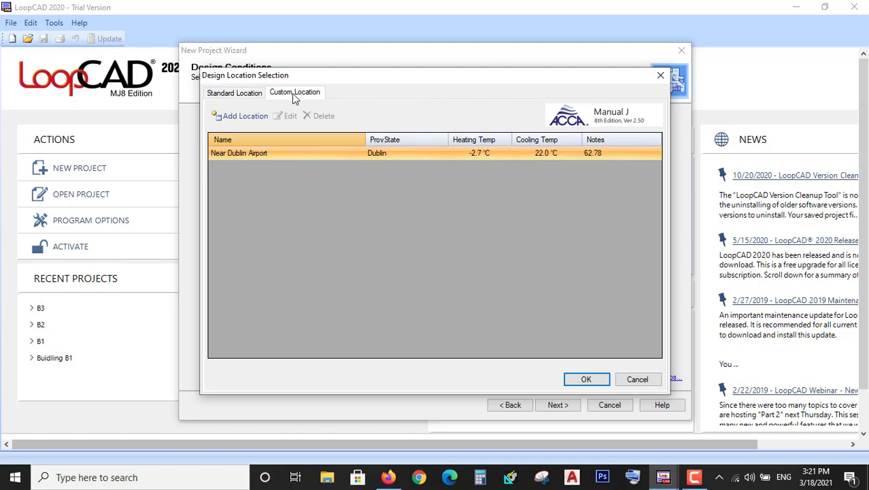
left_click(240, 117)
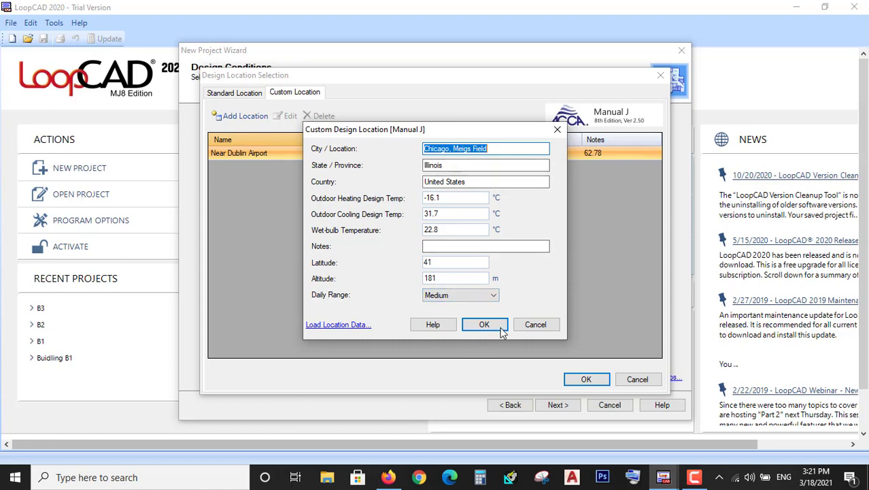
left_click(529, 329)
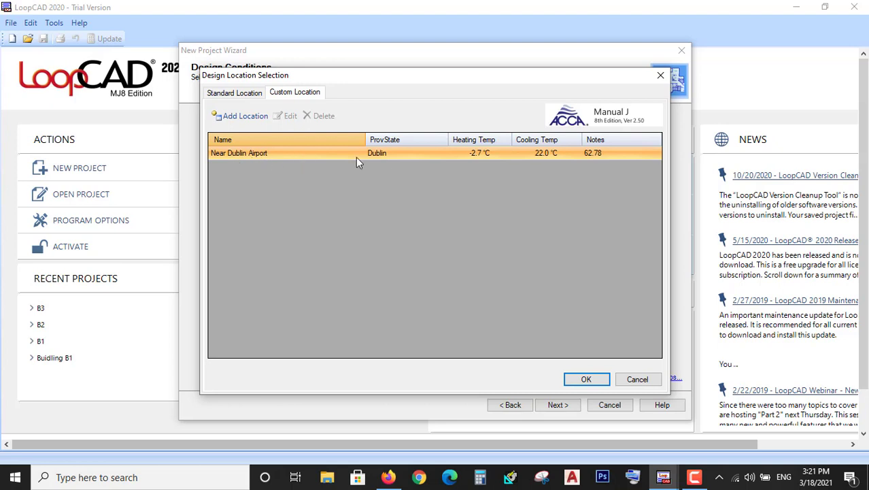
left_click(587, 379)
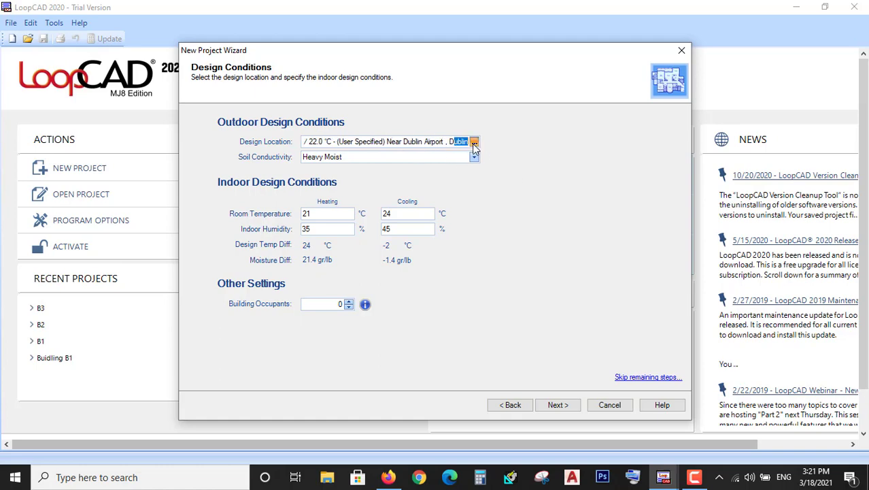
Set the design location to the standard United States location Antioch (micro), California
left_click(474, 142)
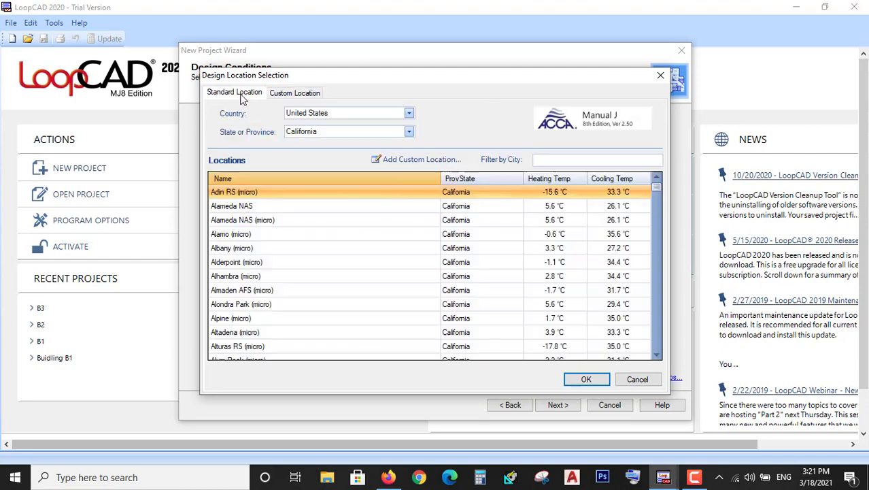
left_click(238, 94)
left_click(320, 113)
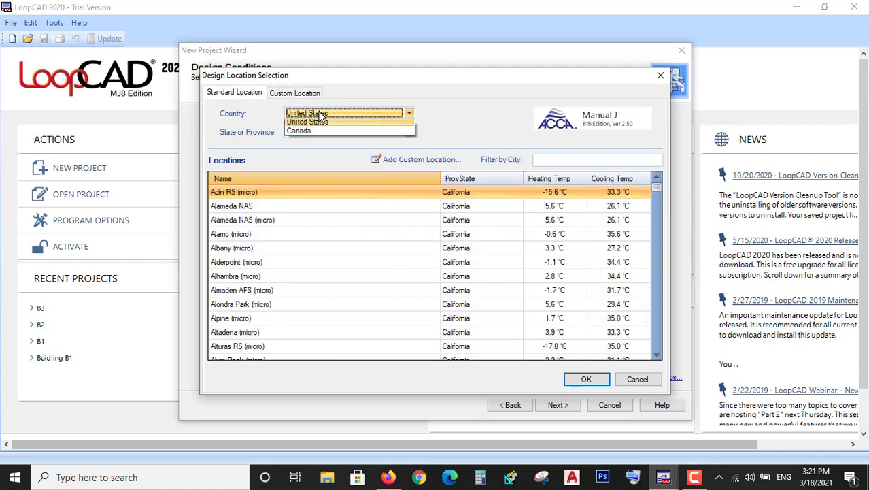
left_click(314, 123)
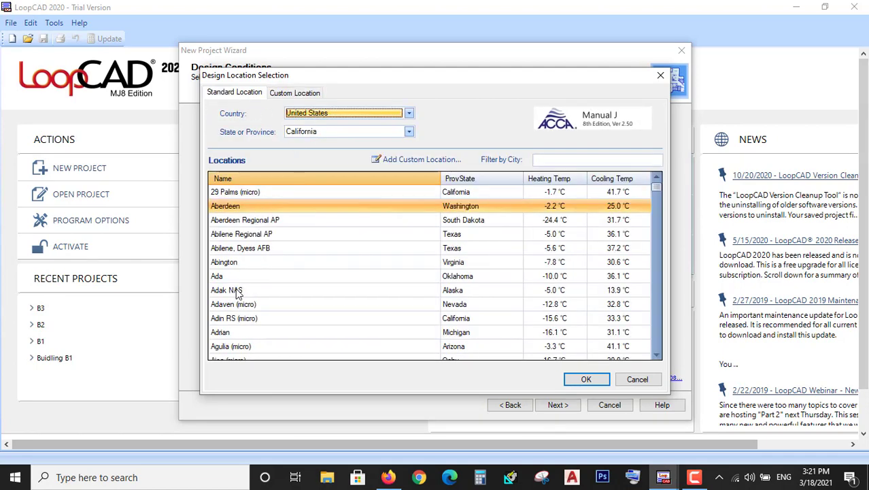
scroll(239, 299, "down", 8)
scroll(258, 329, "down", 6)
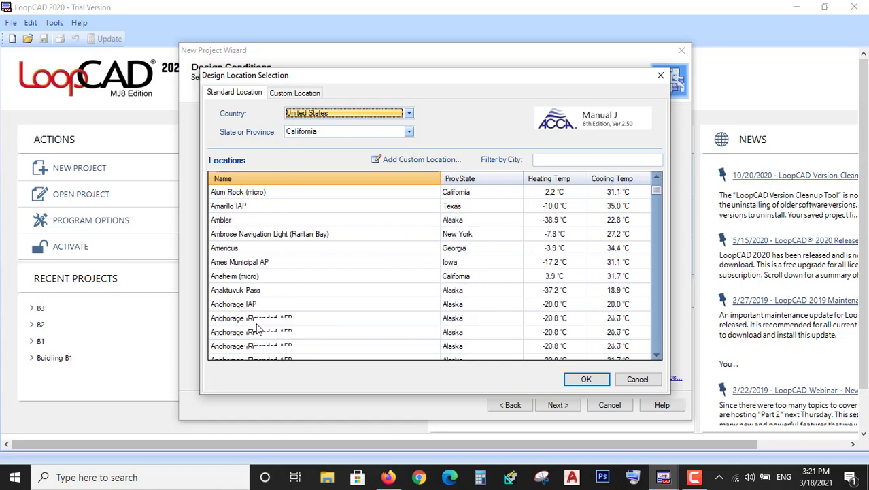
left_click(260, 333)
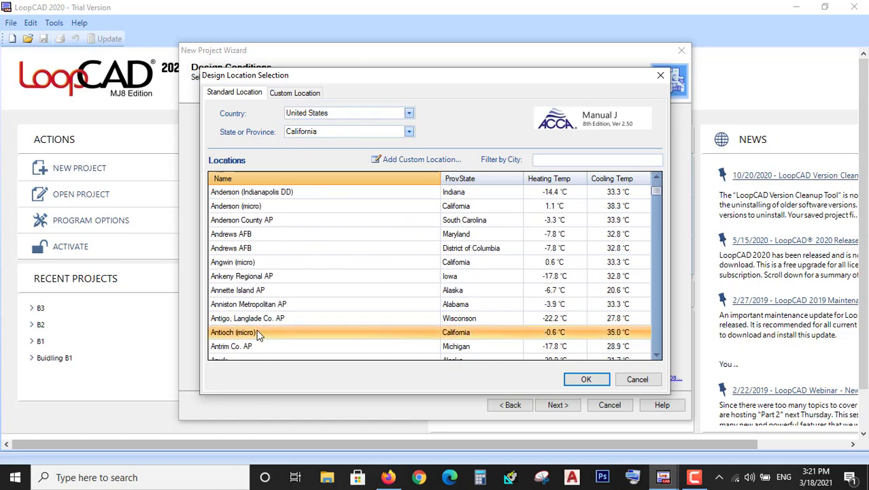
scroll(250, 343, "down", 9)
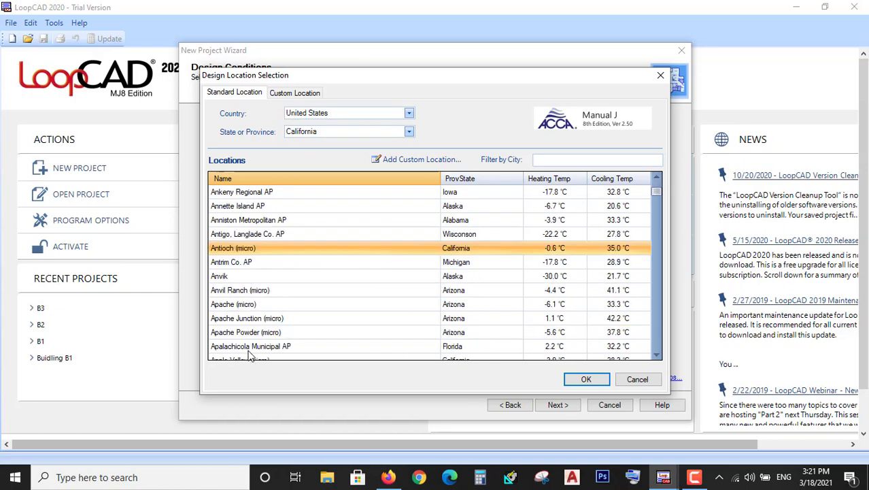
scroll(250, 351, "down", 12)
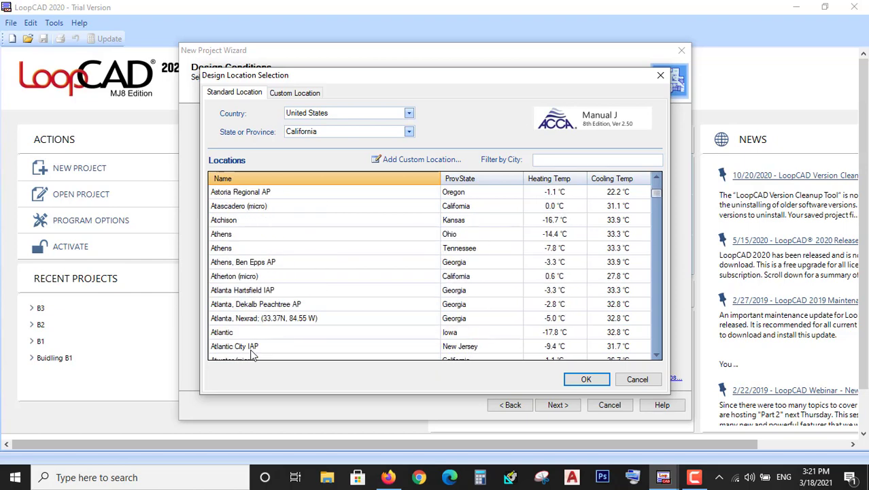
left_click(586, 380)
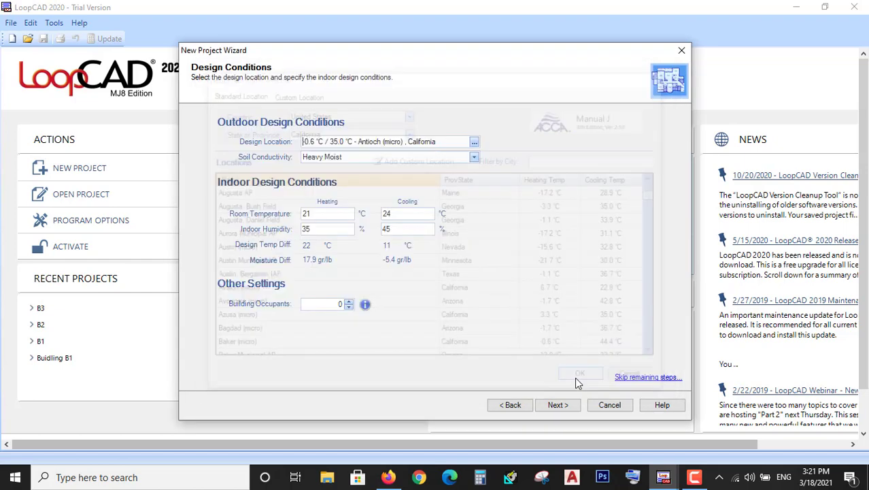
Choose Heavy Moist soil conductivity, set the building occupants to 5, and continue to the construction settings
left_click(355, 157)
left_click(354, 157)
left_click(355, 158)
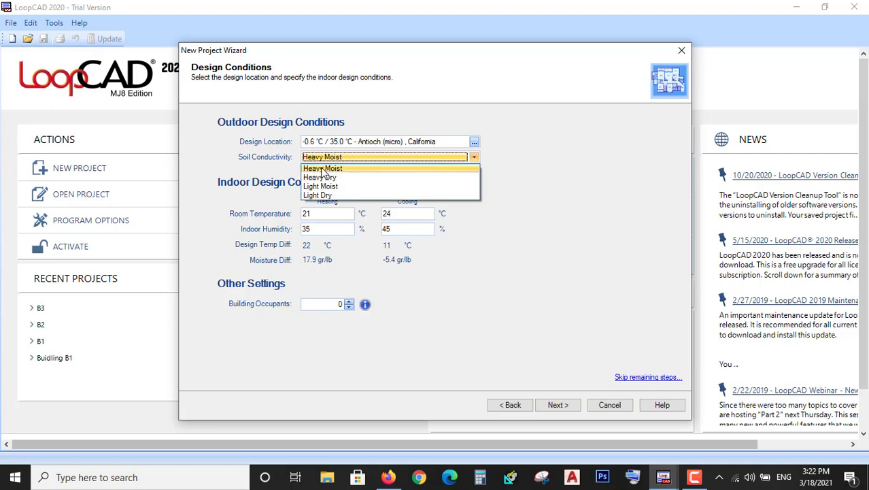
left_click(323, 168)
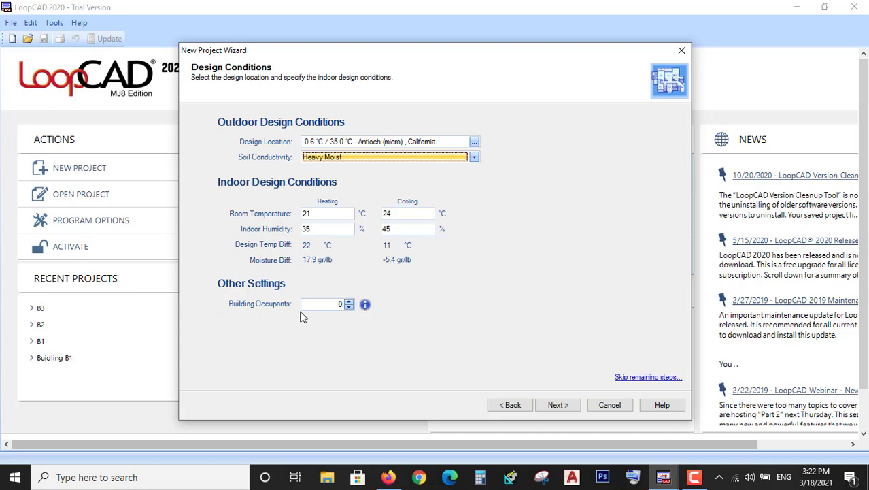
left_click(336, 306)
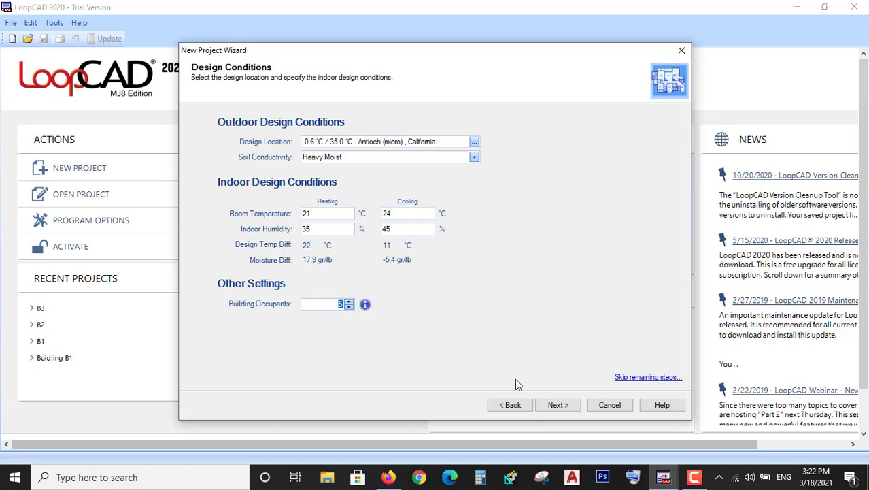
left_click(557, 405)
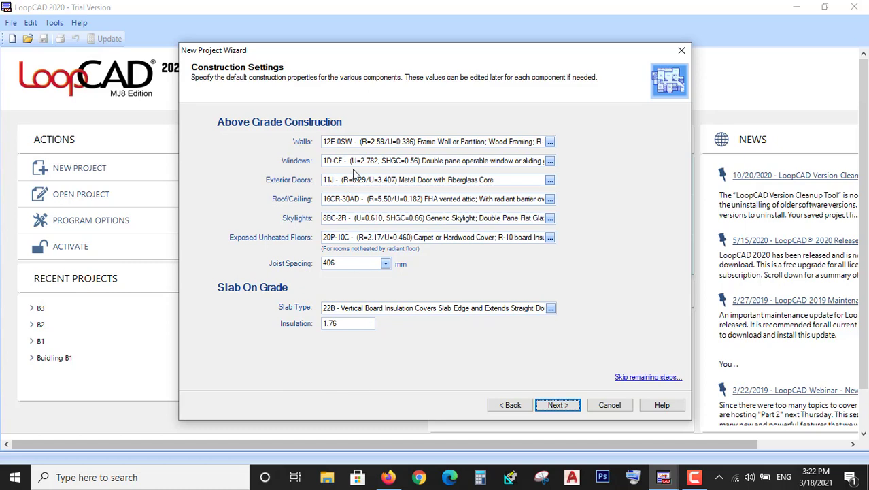
Filter the Manual J assemblies for the default walls to Block Walls and Partitions with framing None and a Filled block core
left_click(550, 142)
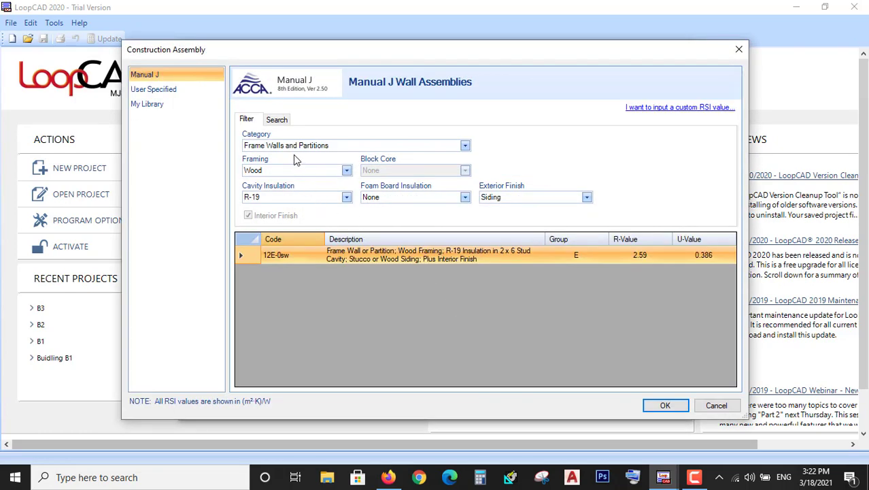
left_click(346, 146)
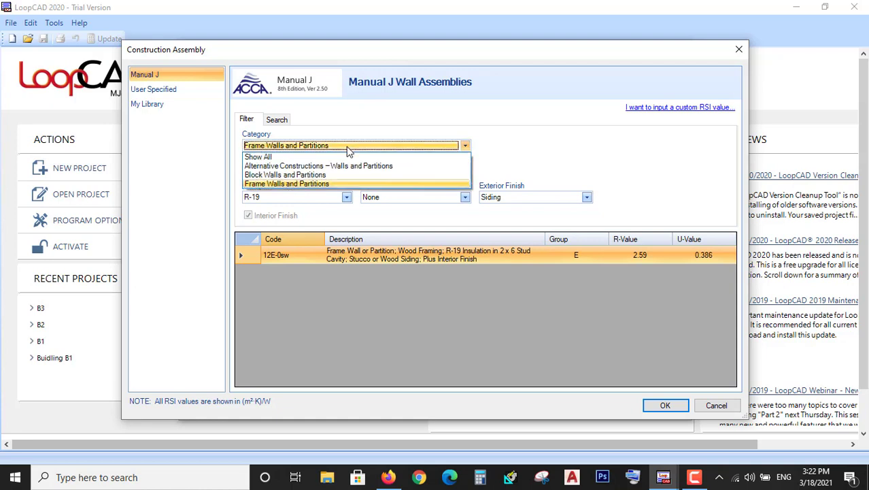
left_click(269, 176)
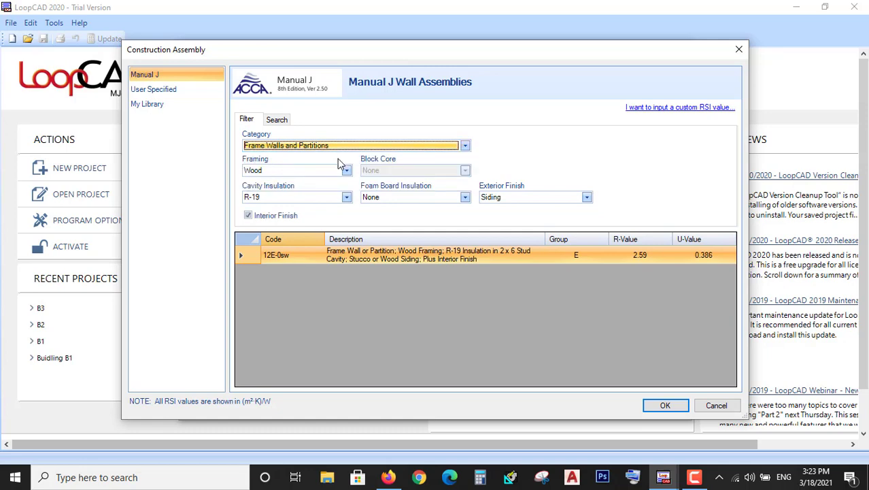
left_click(279, 171)
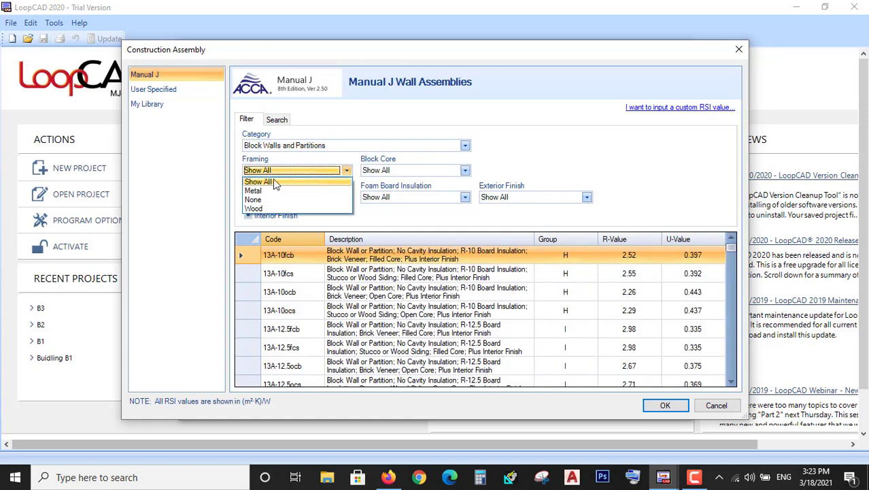
left_click(264, 200)
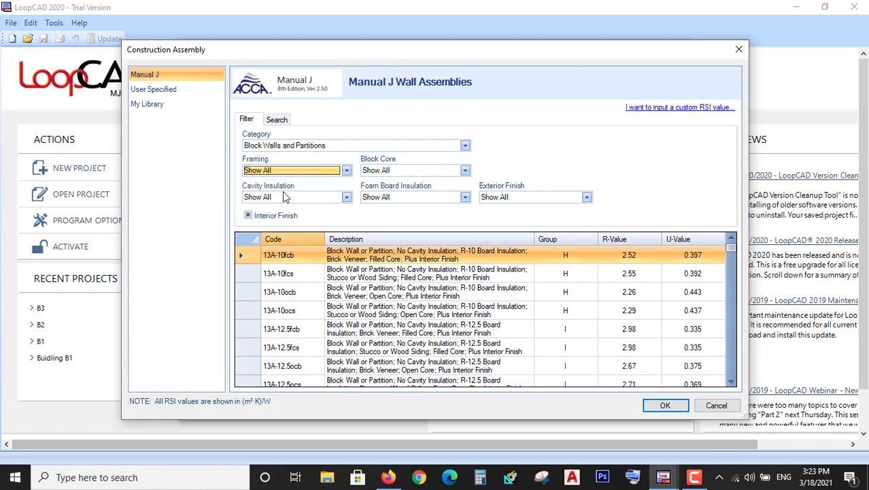
left_click(407, 171)
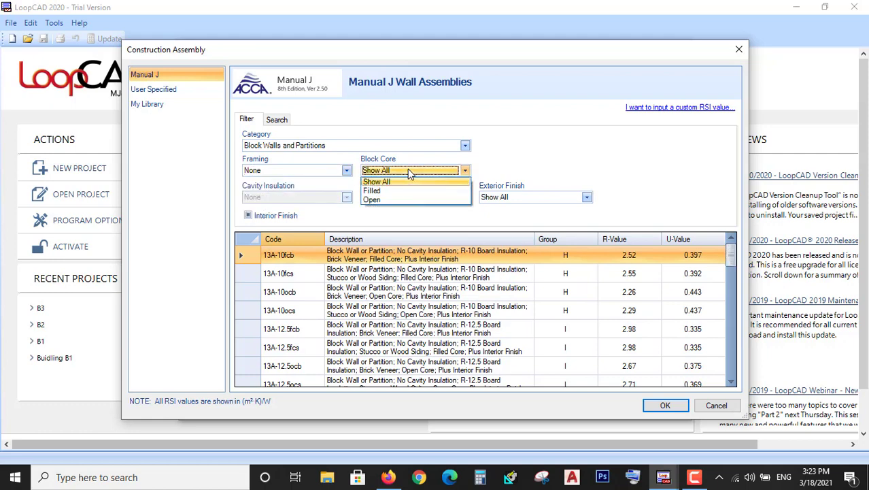
left_click(375, 191)
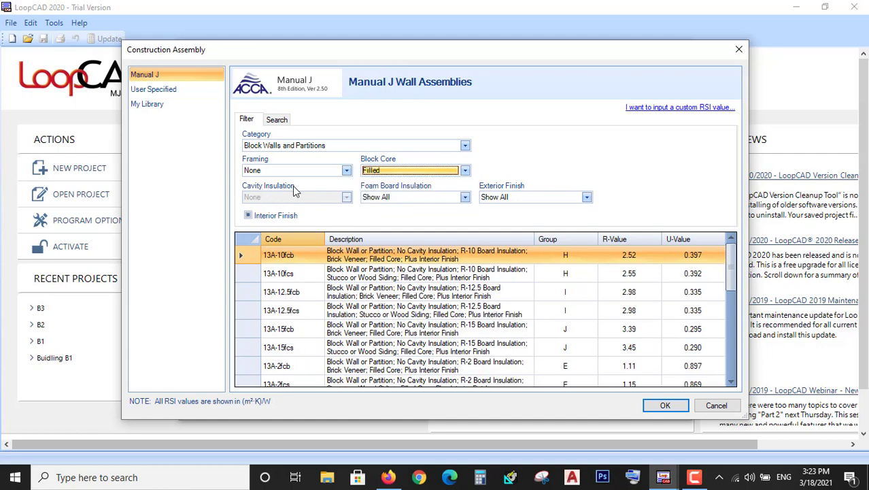
Narrow the wall assemblies to R-4 foam board insulation with a Brick exterior finish, and apply assembly 13A-4fcb
left_click(398, 199)
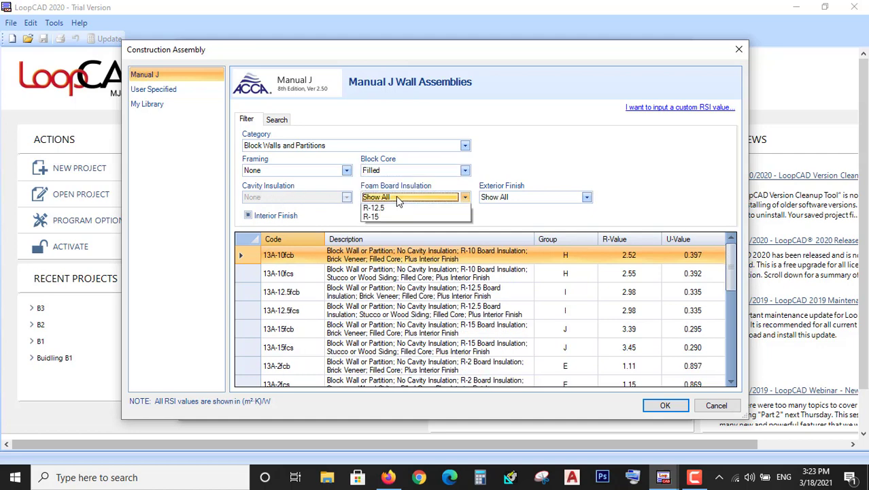
left_click(387, 244)
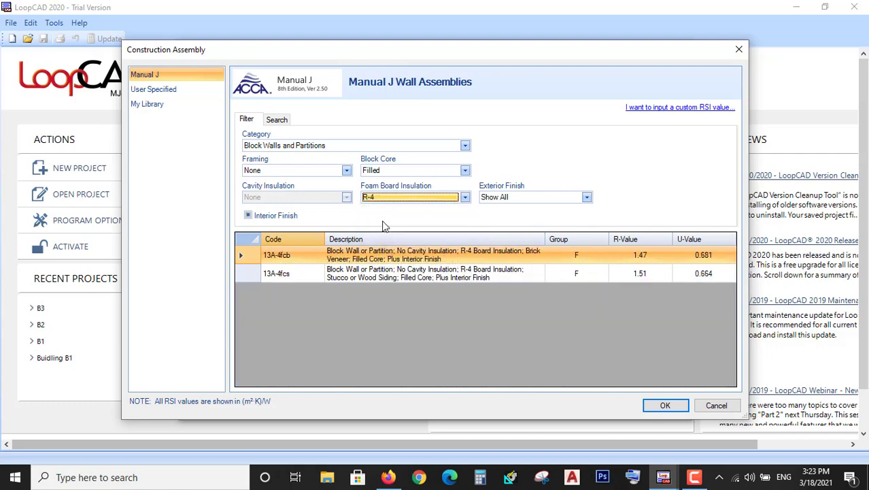
left_click(521, 198)
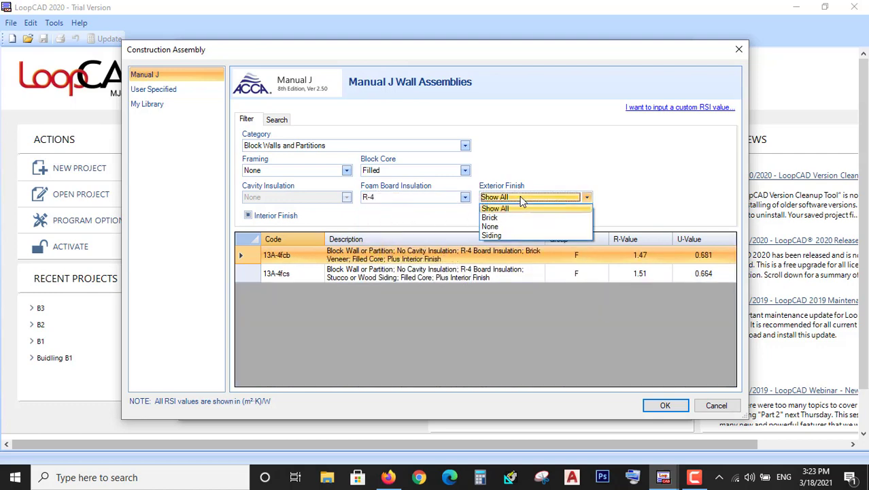
left_click(511, 219)
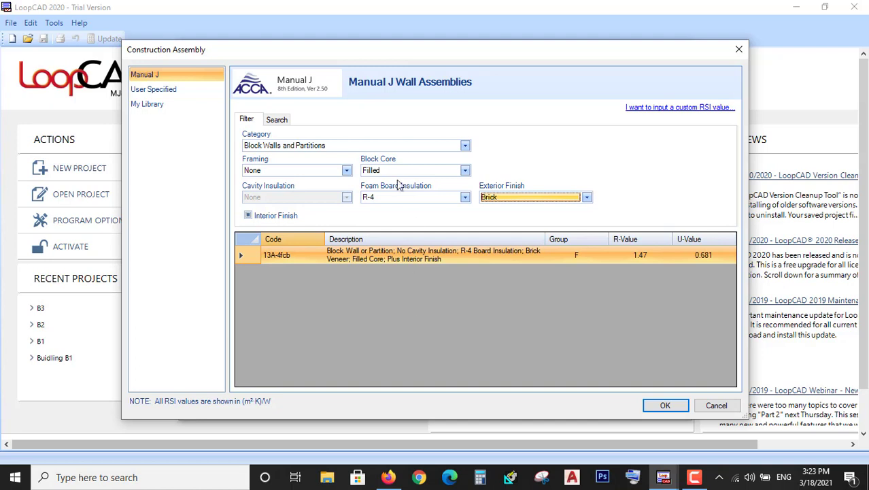
left_click(390, 147)
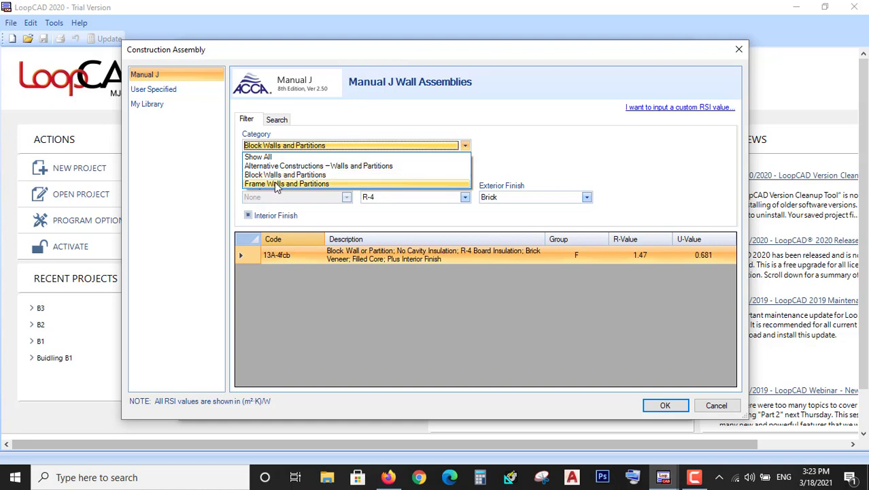
left_click(534, 162)
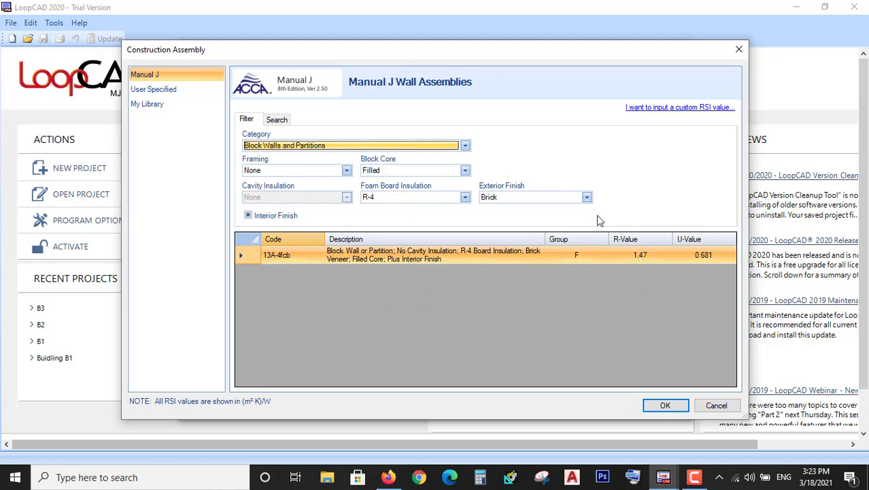
left_click(664, 406)
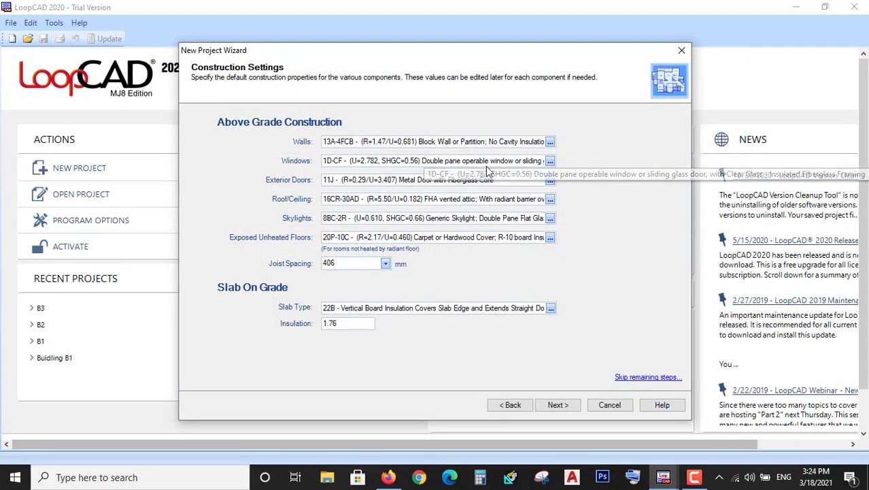
Examine the Manual J assemblies available for the default windows and cancel the selection
left_click(549, 164)
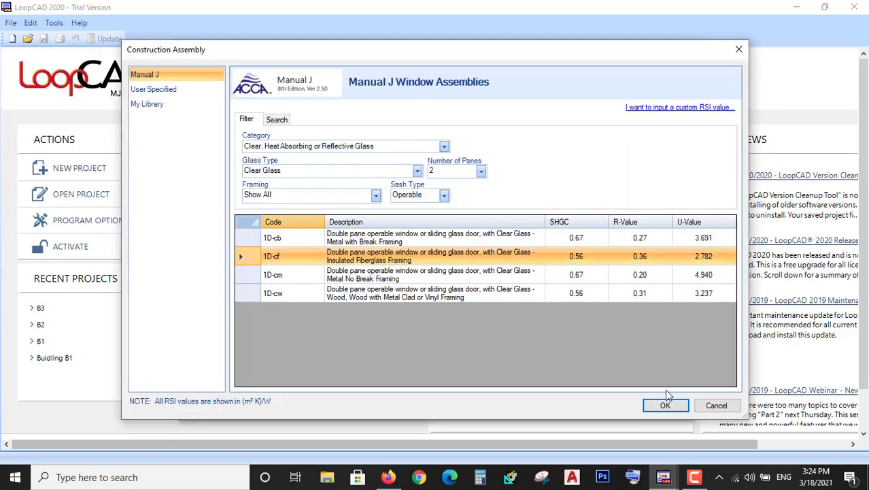
left_click(700, 407)
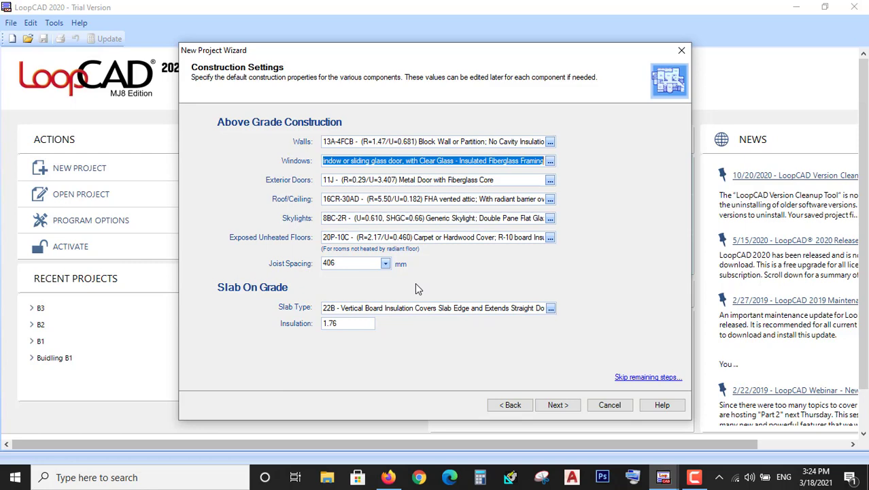
Continue to the radiant panel settings, preview the available above-grade panel types, and keep Concrete Thin Slab
left_click(343, 266)
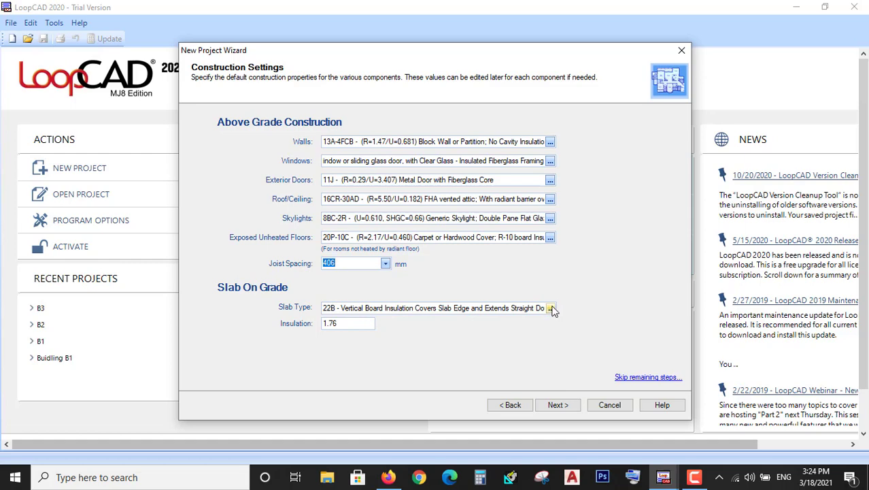
left_click(556, 406)
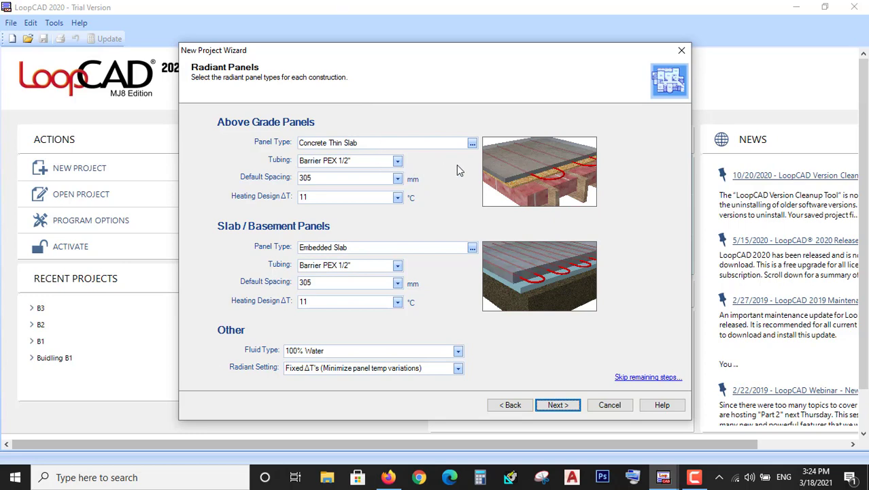
left_click(472, 146)
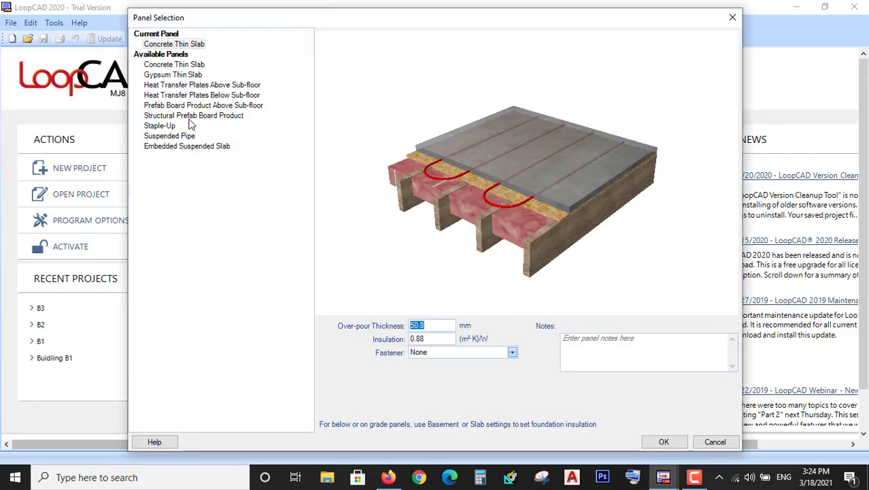
left_click(173, 65)
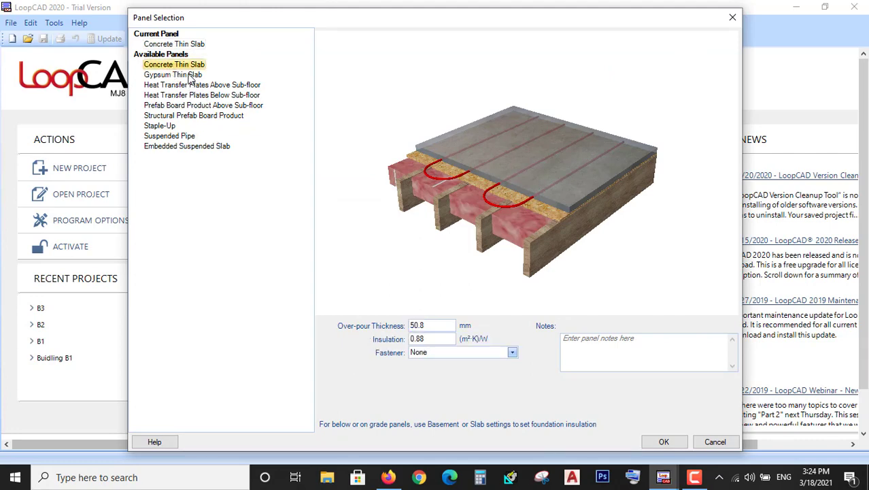
left_click(191, 74)
left_click(193, 85)
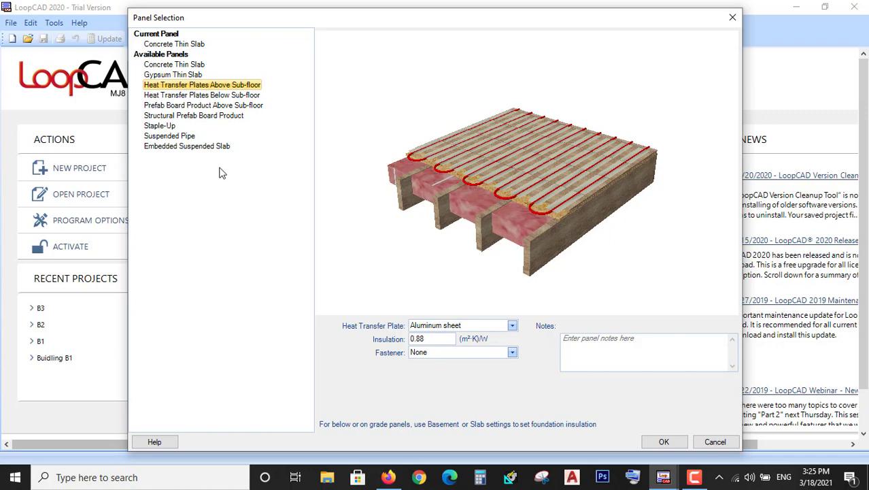
left_click(176, 129)
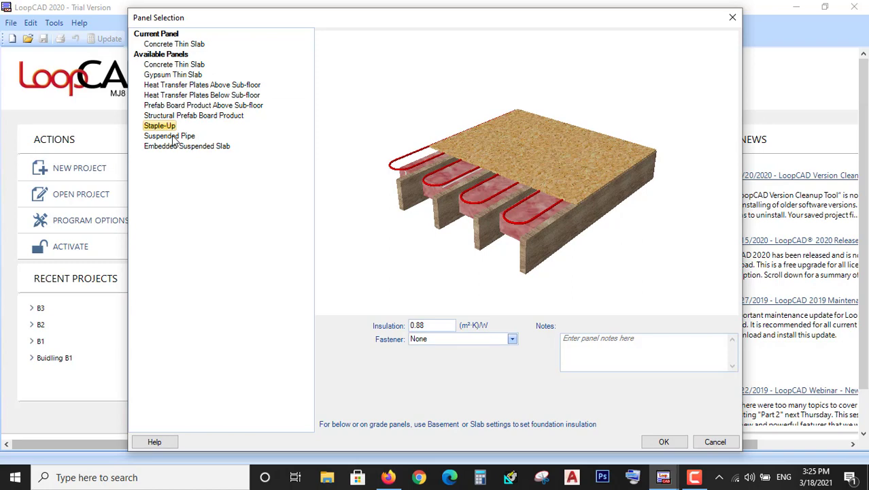
left_click(185, 140)
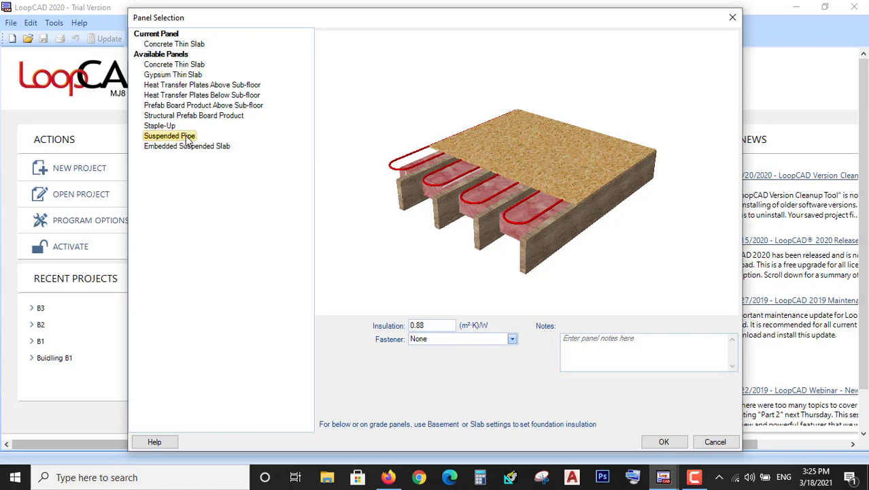
left_click(170, 45)
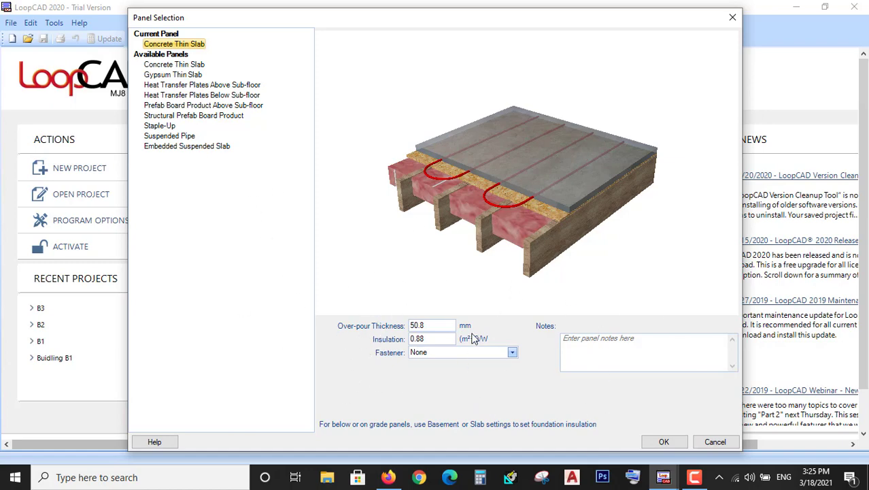
left_click(648, 441)
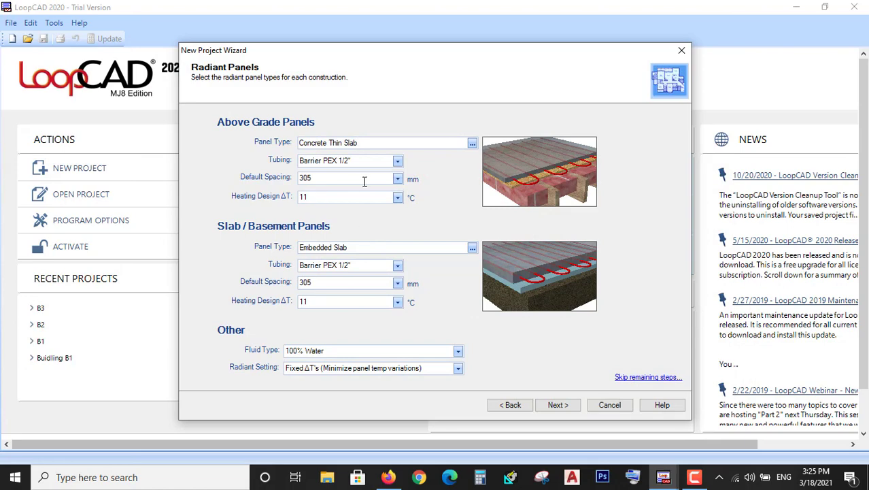
Choose Barrier PEX 1/2" tubing for the above-grade panels
left_click(398, 162)
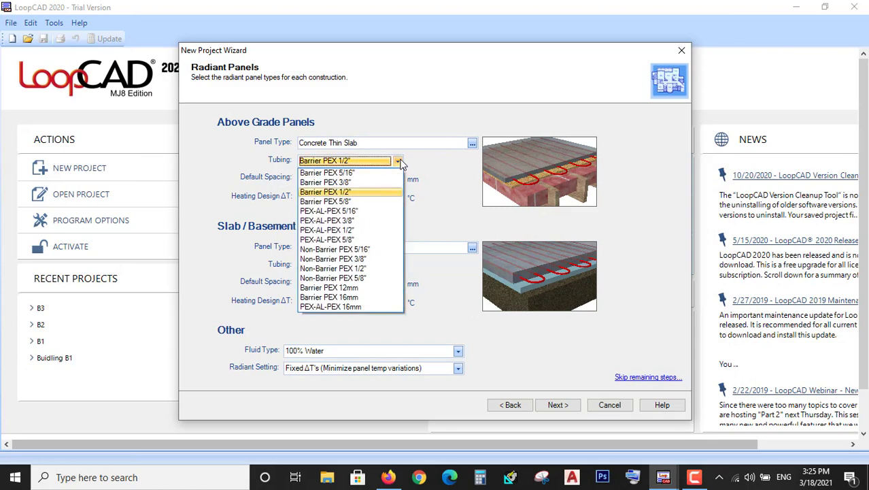
left_click(353, 192)
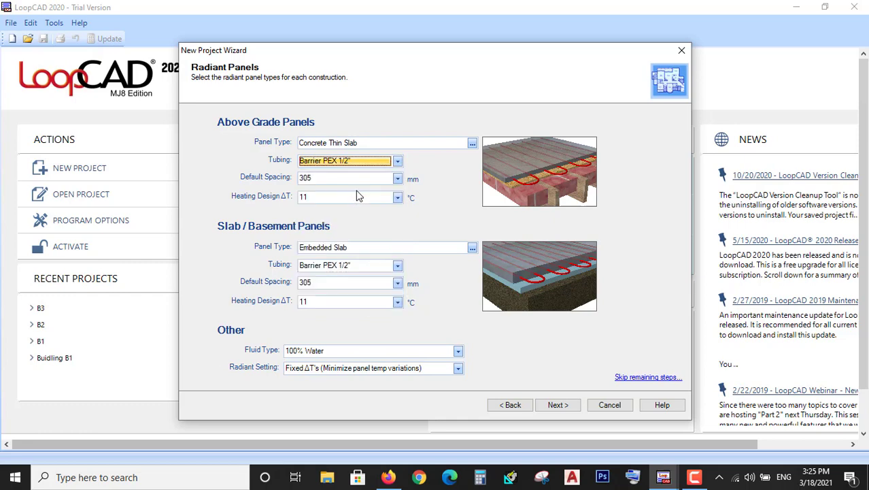
left_click(324, 180)
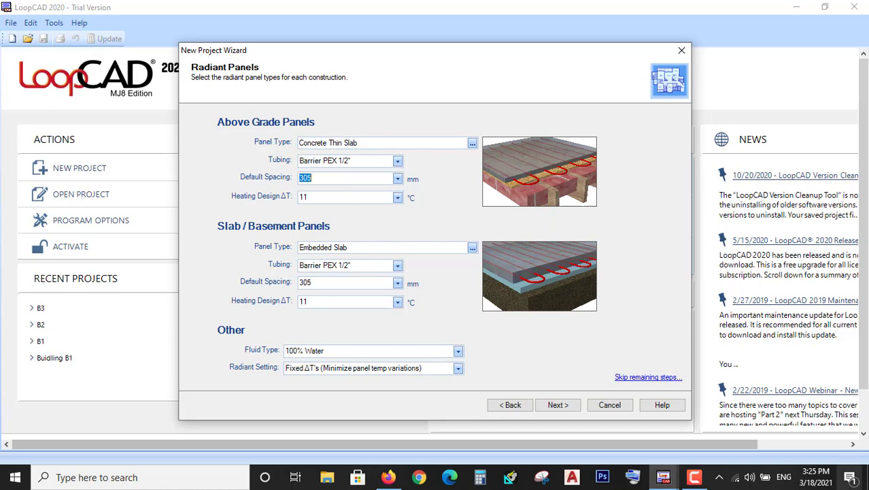
Open the Underfloor heating workbook in Excel from the HVAC DESIGN OF HOME IRELAND folder on the desktop
left_click(849, 479)
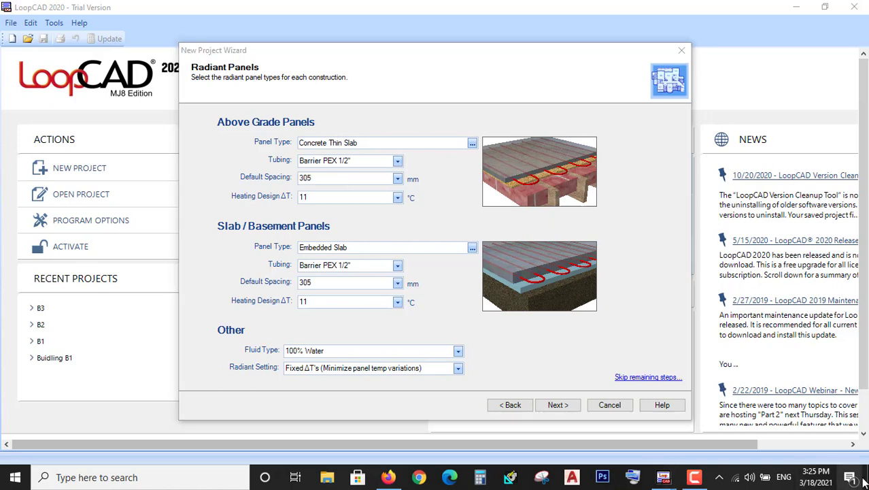
left_click(867, 476)
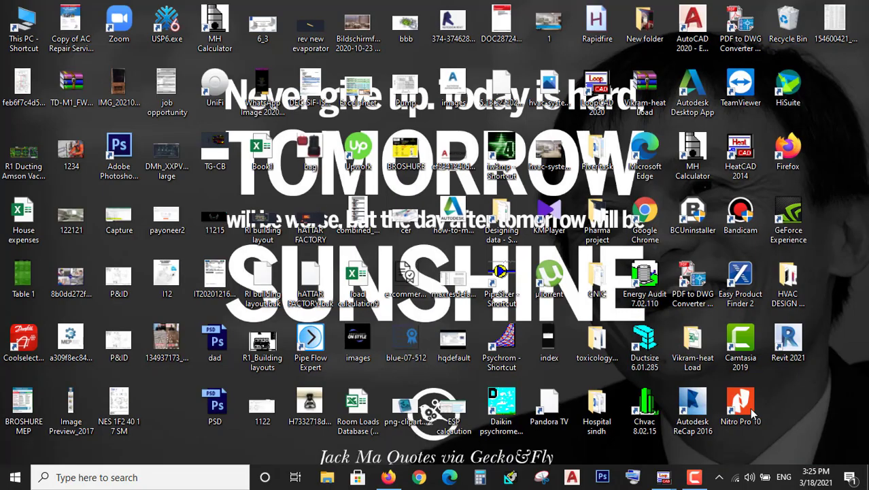
double_click(789, 282)
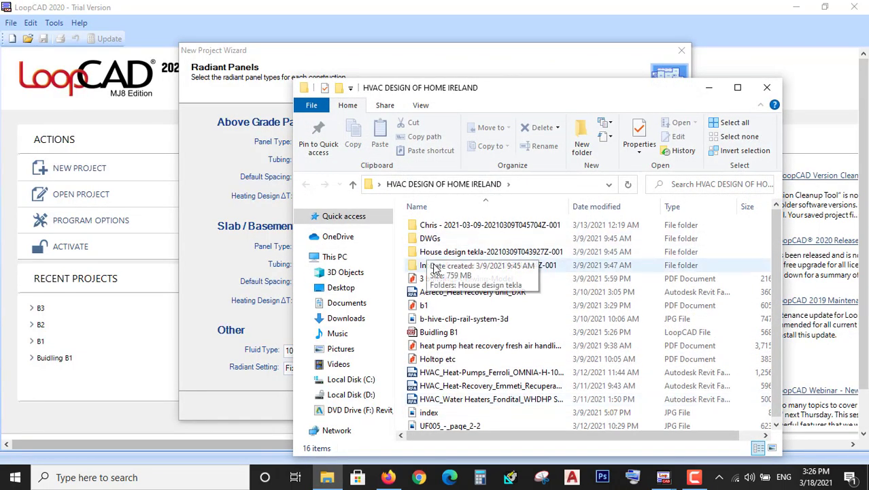
double_click(435, 232)
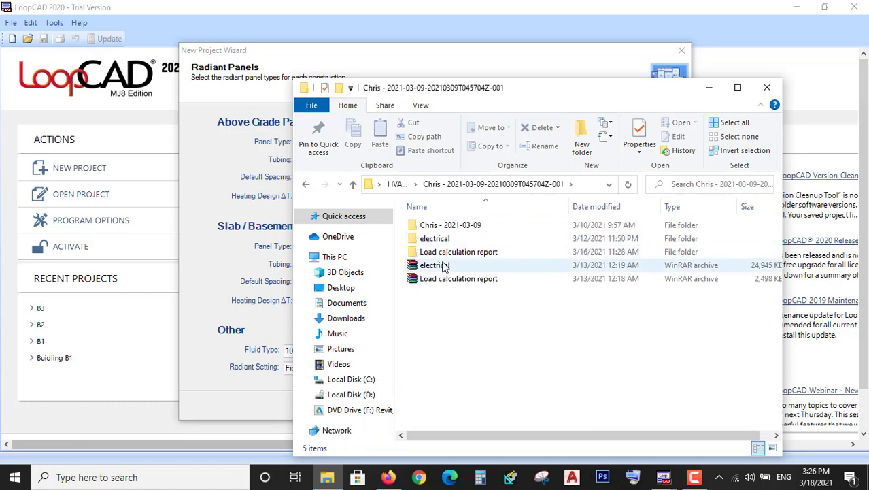
left_click(440, 253)
double_click(441, 279)
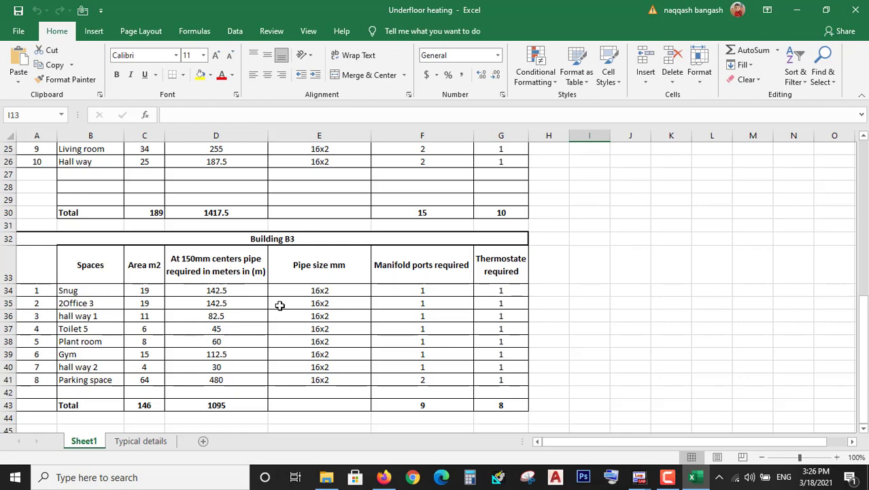
Examine how the Patio's pipe length at 150 mm centers is calculated from its area in the Building B1 table
scroll(280, 305, "up", 8)
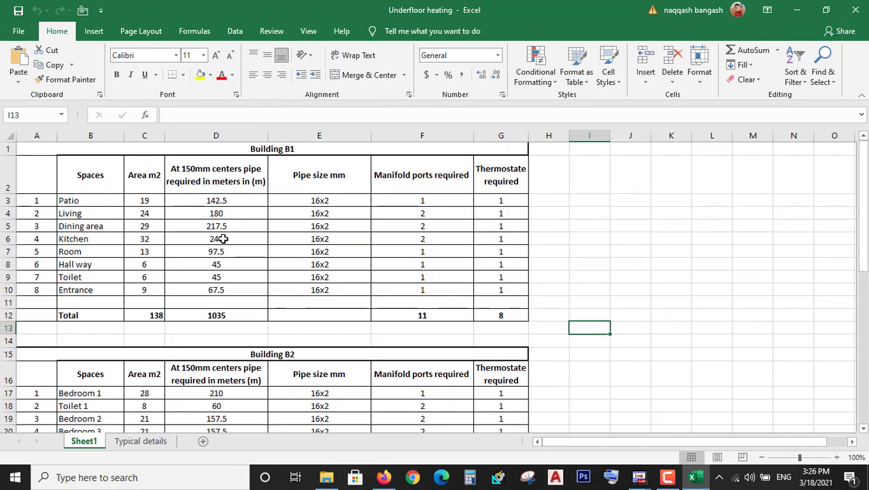
left_click(227, 201)
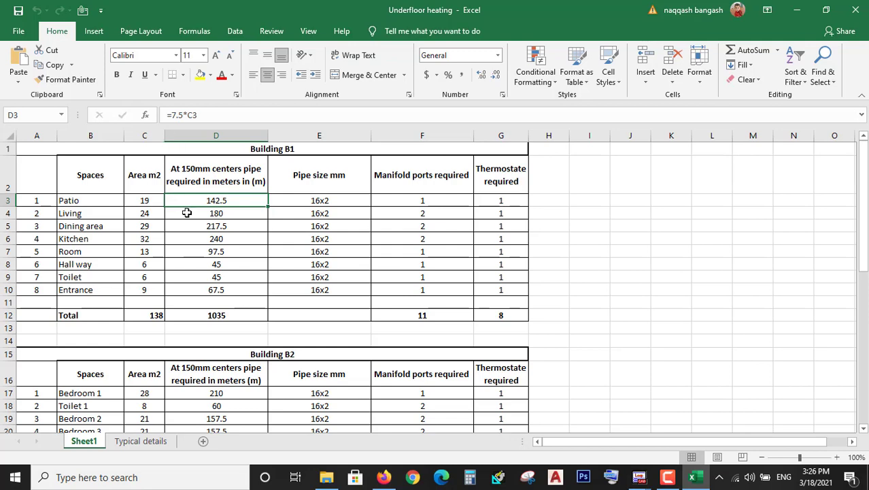
left_click(152, 202)
left_click(207, 198)
left_click(151, 200)
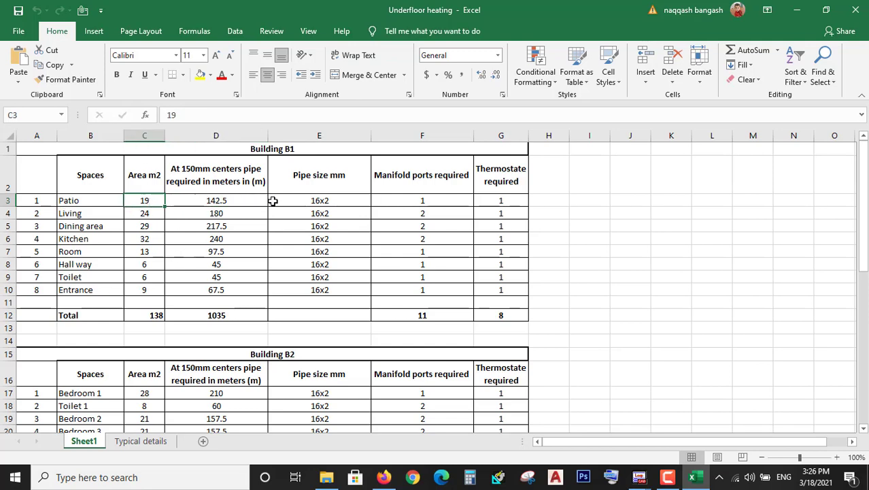
left_click(206, 192)
left_click(222, 199)
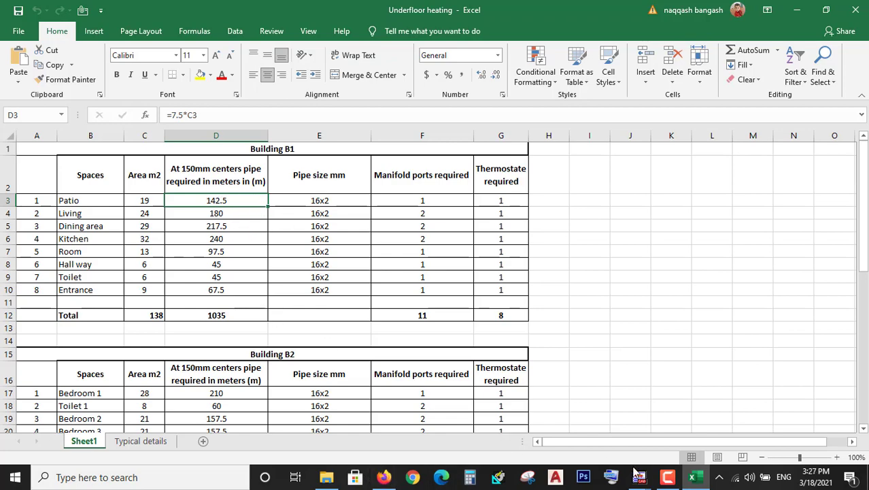
Switch back to LoopCAD and set the above-grade panels to 150 mm default spacing and Barrier PEX 5/8" tubing
mouse_move(640, 478)
left_click(708, 423)
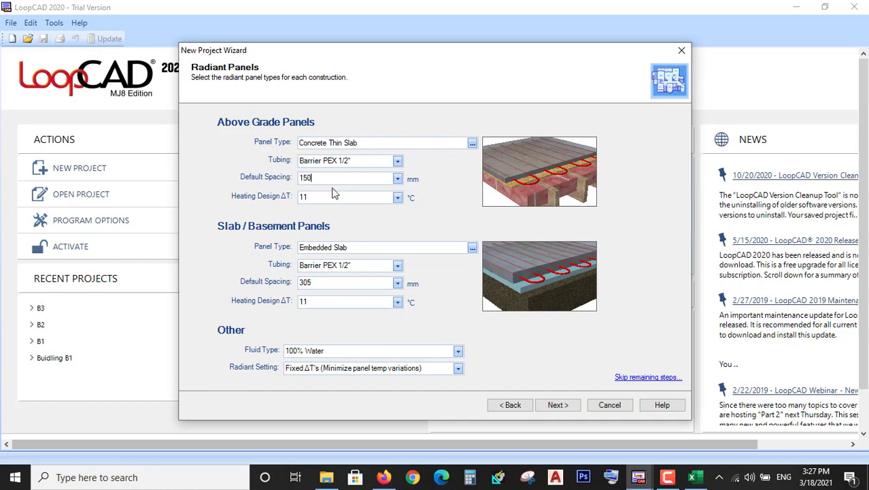
left_click(398, 179)
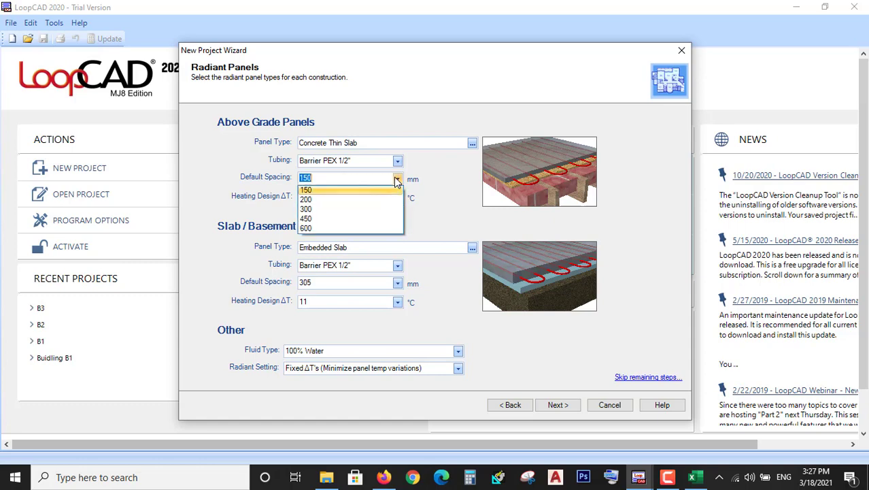
left_click(313, 199)
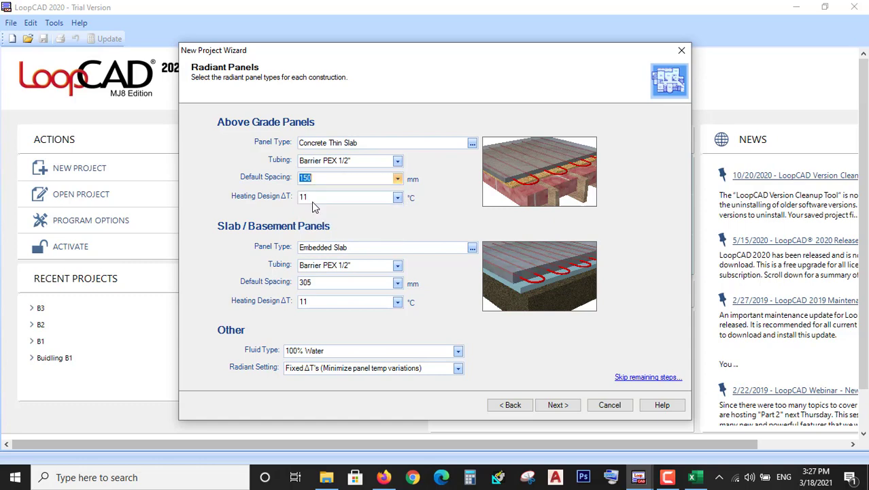
left_click(398, 178)
left_click(316, 206)
left_click(397, 178)
left_click(324, 189)
left_click(397, 161)
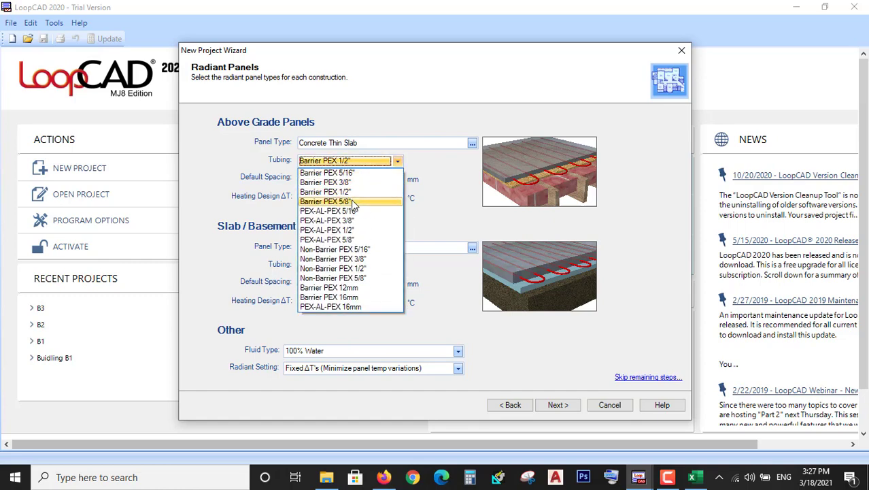
left_click(355, 201)
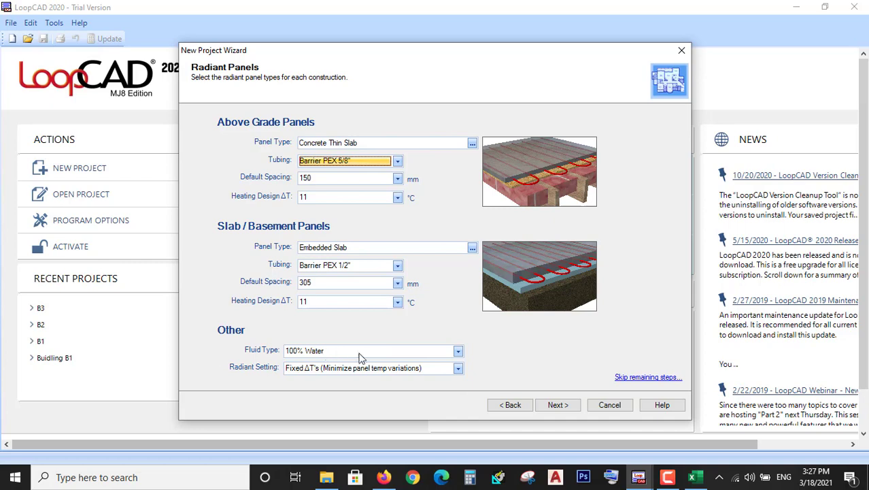
Set the fluid type to 20% Propylene Glycol and finish the wizard to create the project
left_click(459, 352)
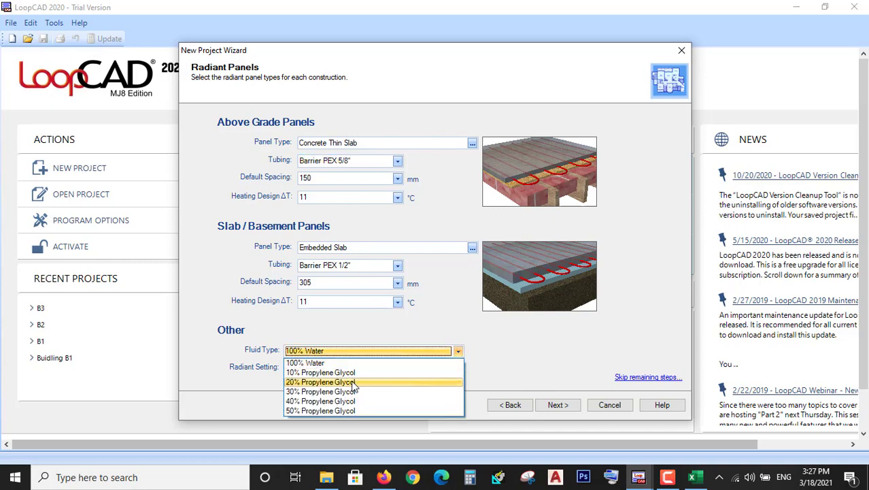
left_click(347, 383)
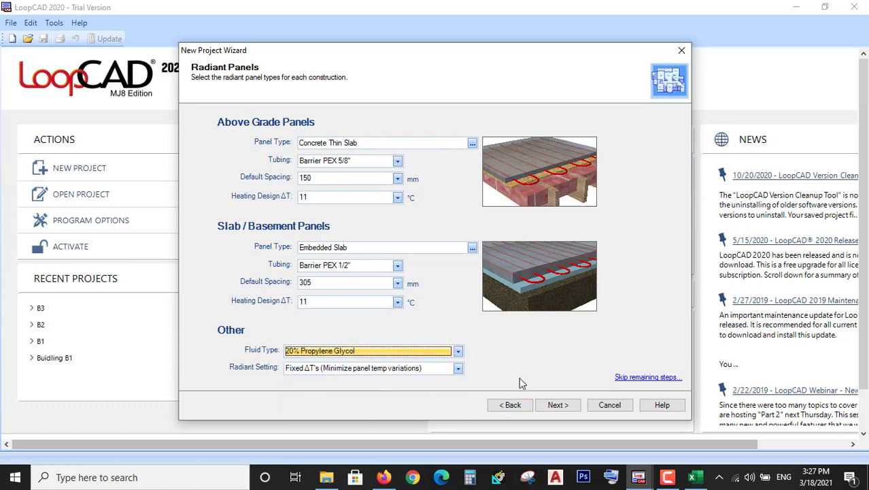
left_click(555, 405)
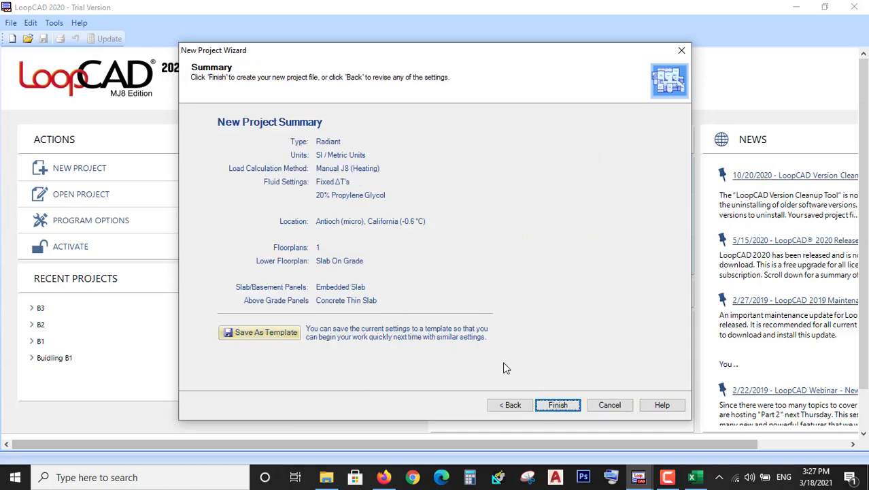
left_click(571, 406)
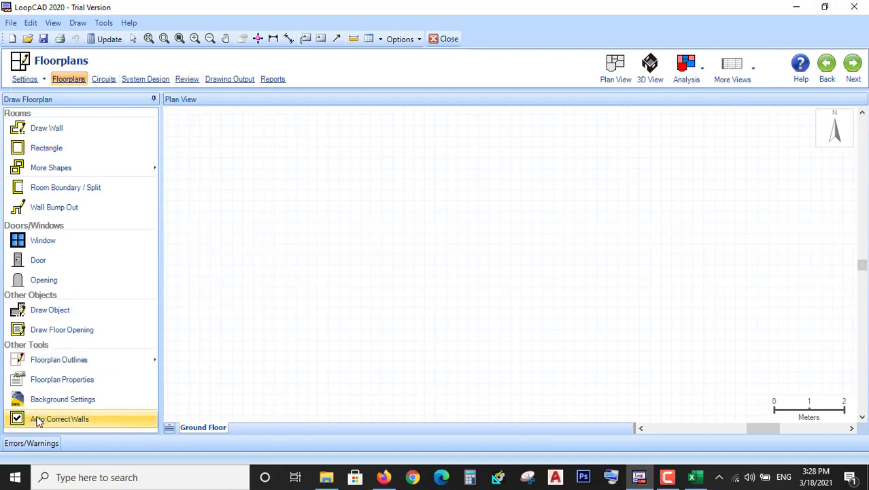
Start selecting a background file for the floorplan and browse to the Building 01 folder inside DWG 2021-03-09
left_click(60, 402)
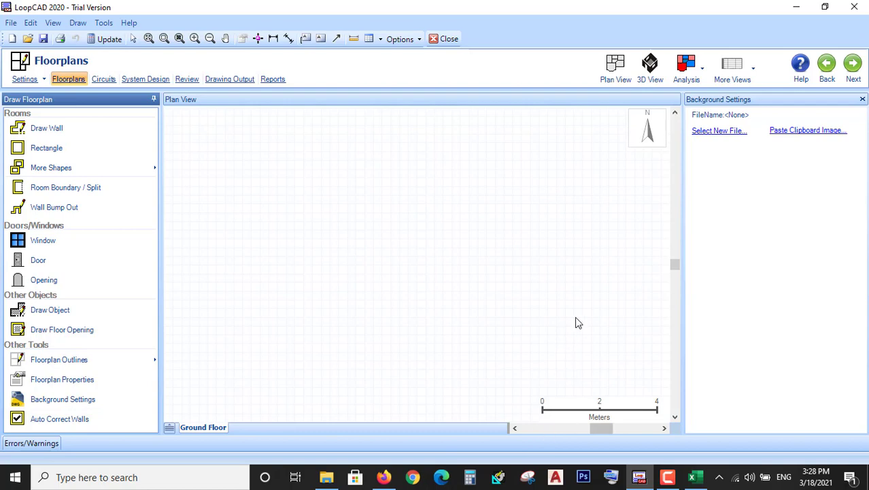
left_click(725, 131)
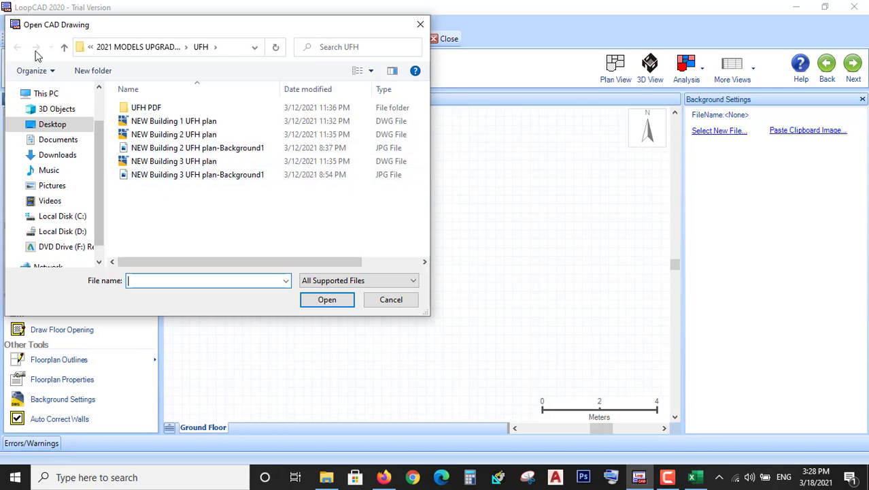
left_click(64, 49)
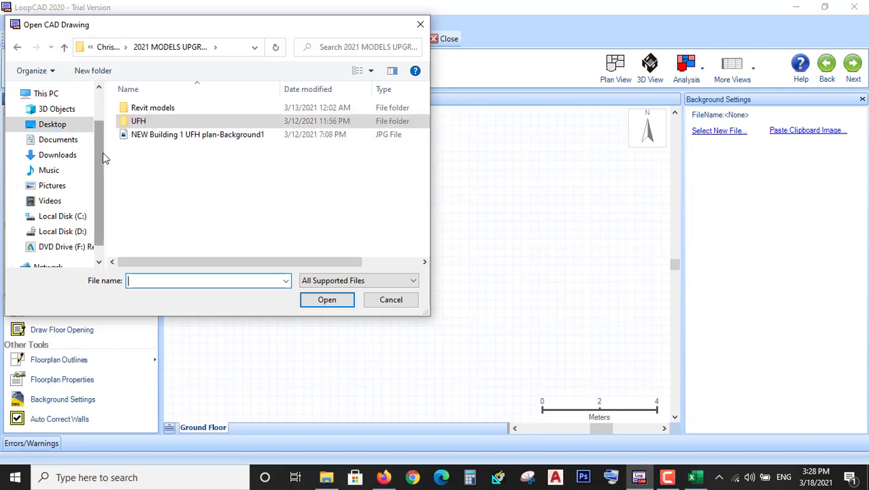
left_click(16, 51)
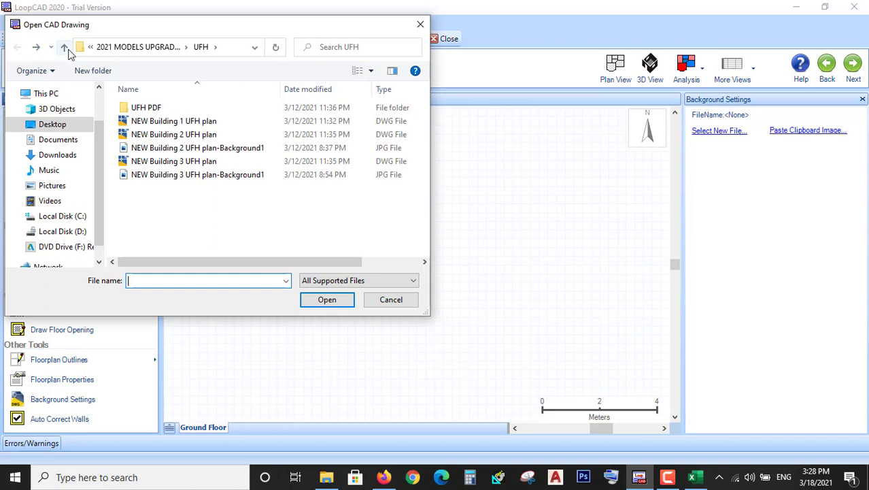
left_click(126, 47)
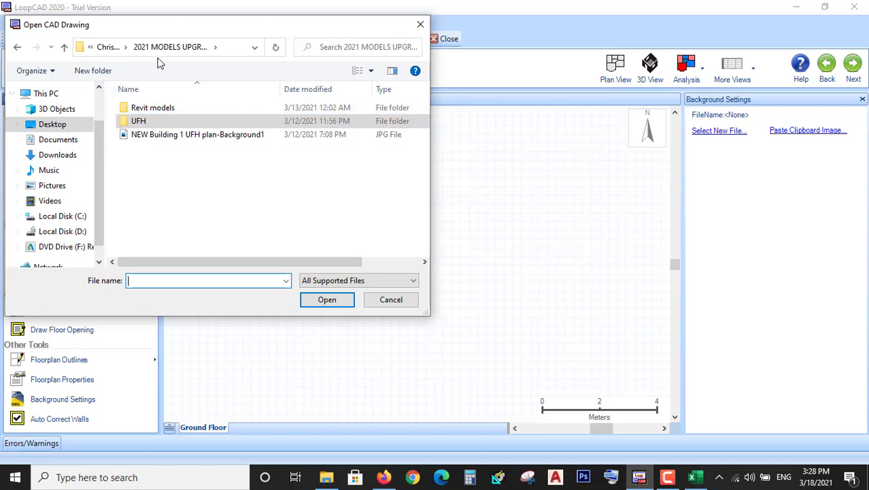
left_click(120, 53)
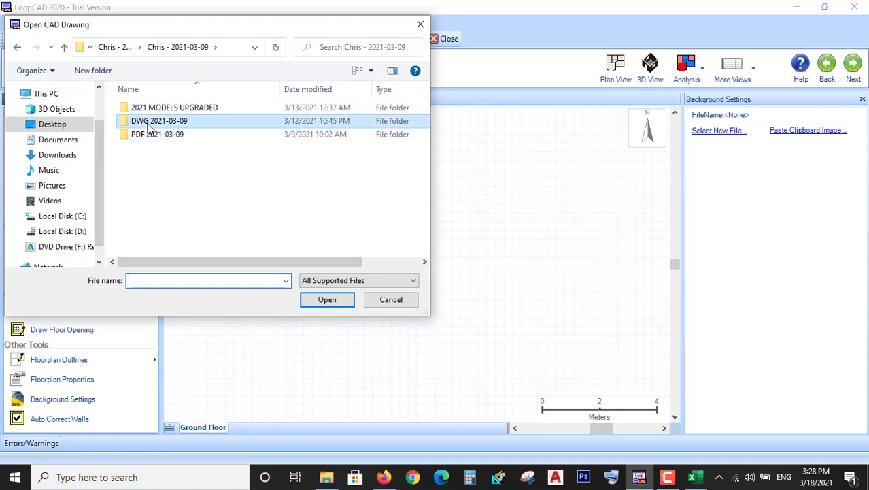
double_click(151, 122)
double_click(152, 108)
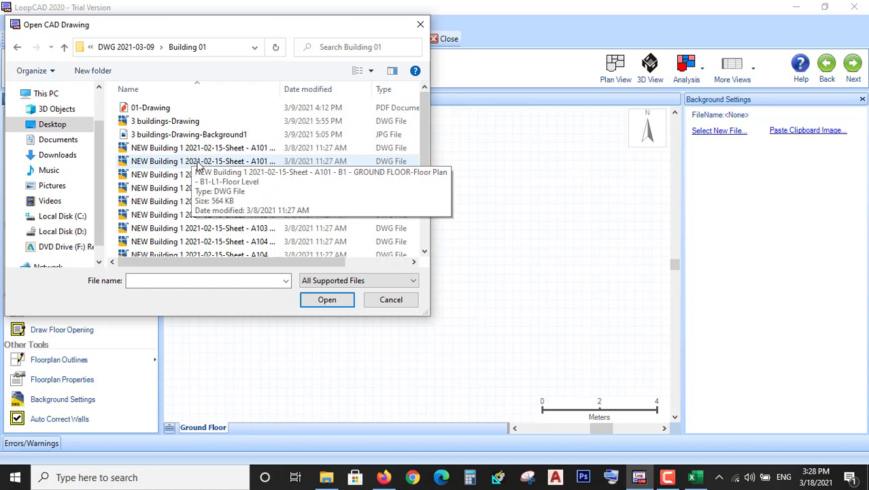
Try the A101 - B1 - GROUND FLOOR sheet drawing as the background, inspect it, and clear it
left_click(199, 163)
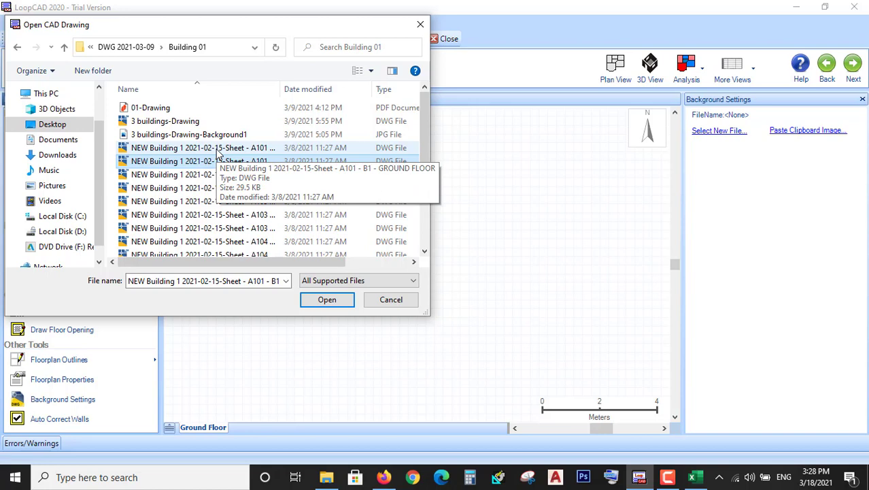
double_click(217, 153)
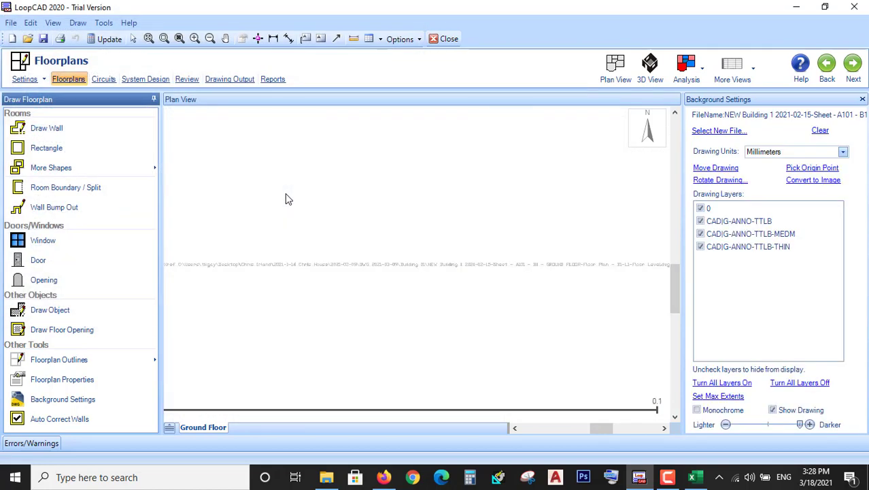
scroll(360, 273, "down", 3)
scroll(392, 278, "up", 3)
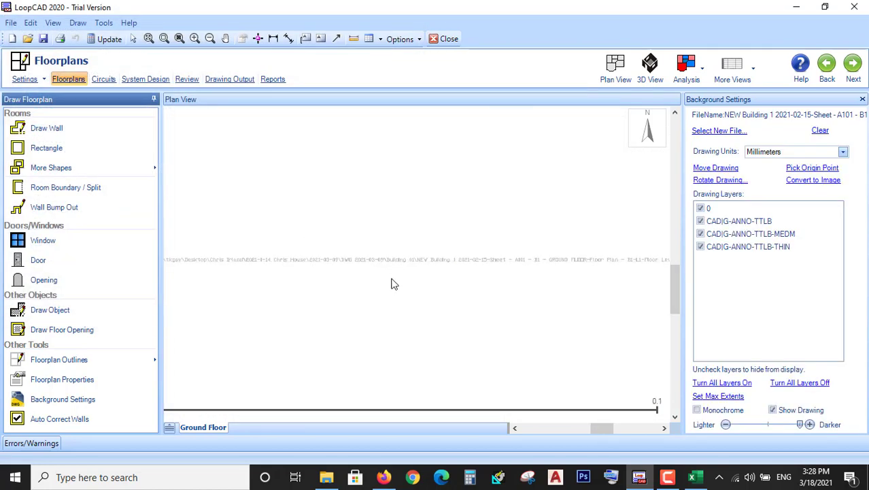
scroll(392, 278, "down", 4)
scroll(391, 283, "down", 1)
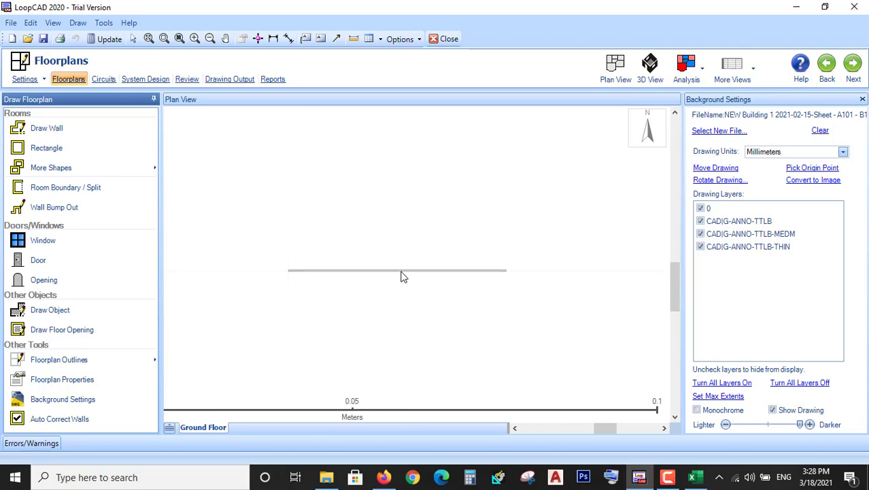
left_click(821, 151)
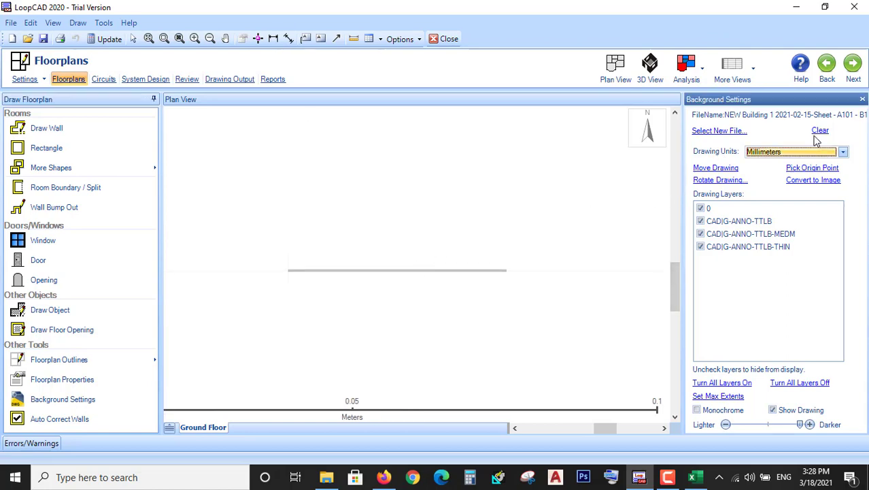
left_click(820, 131)
Load the A101 - B1 - GROUND FLOOR-Floor Plan - B1-L1-Floor Level drawing as the background and check the drawing unit options
left_click(726, 133)
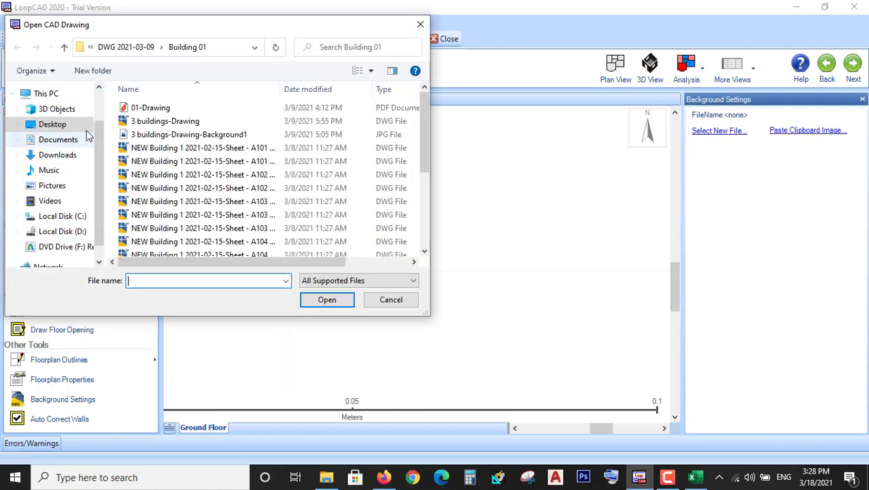
double_click(166, 175)
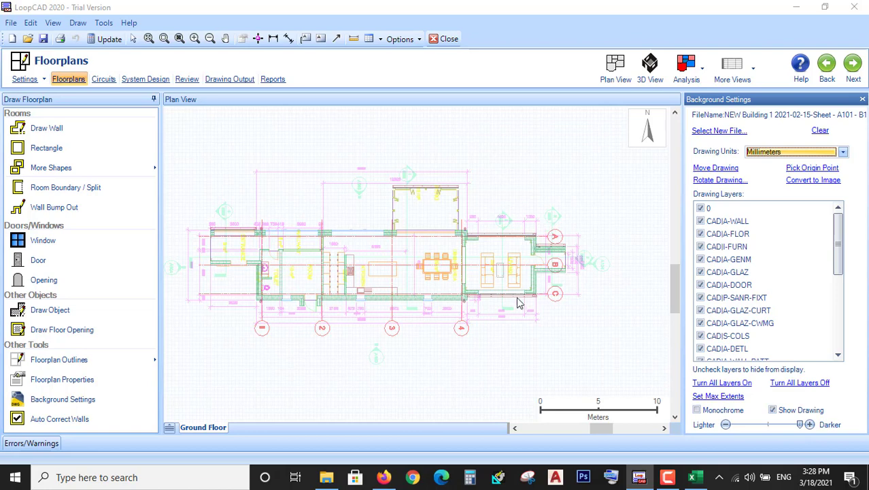
scroll(524, 271, "up", 2)
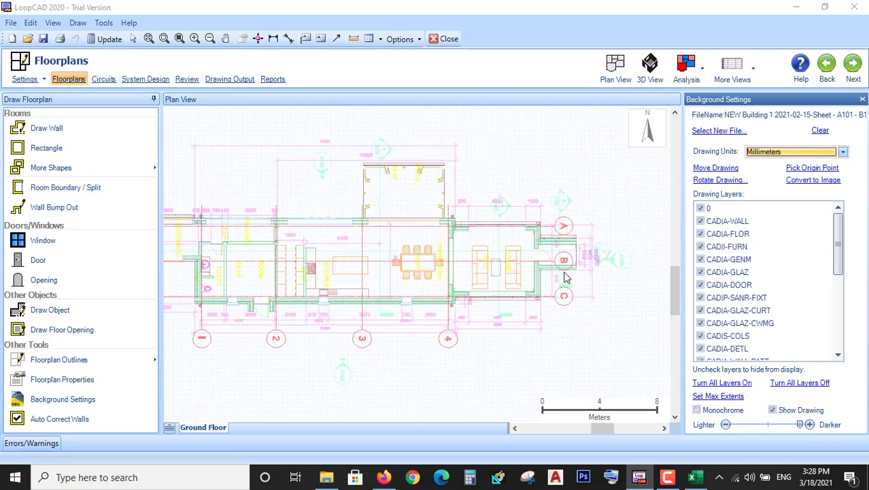
scroll(561, 281, "up", 2)
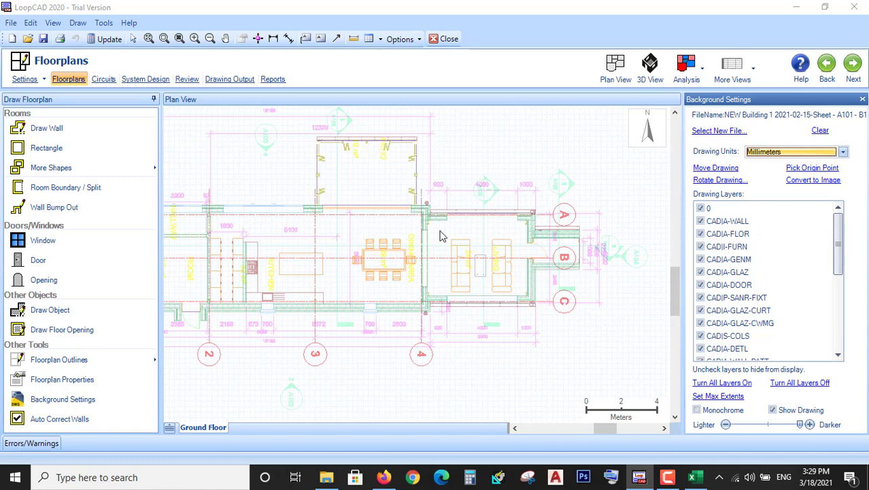
left_click(843, 152)
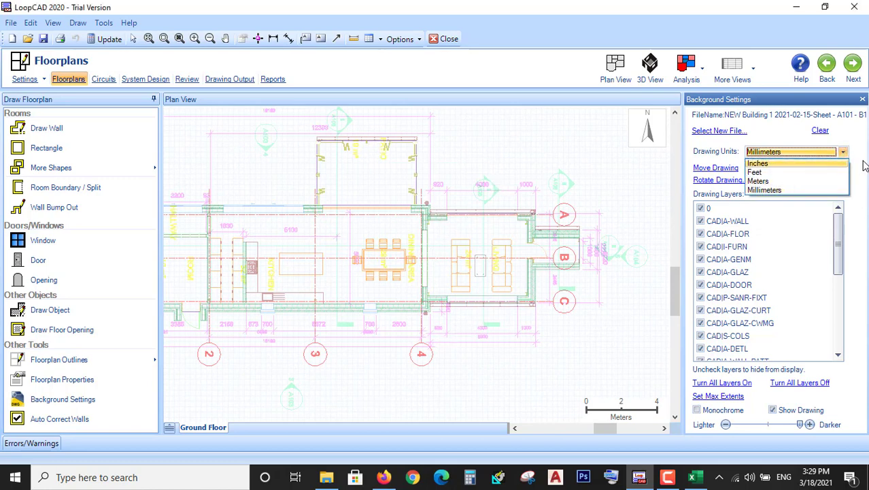
left_click(789, 134)
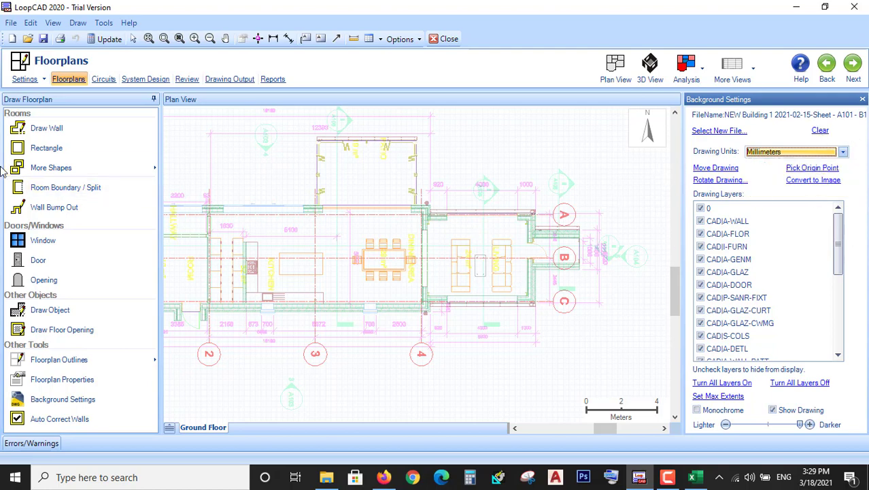
Draw a rectangular room about 3.05 m square inside the space labelled ROOM, 13 m², on the background plan
scroll(515, 345, "down", 1)
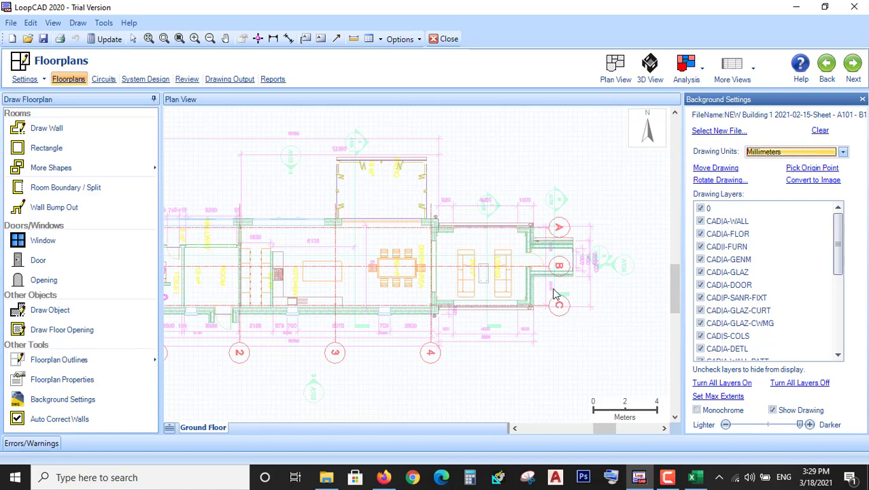
scroll(551, 292, "down", 1)
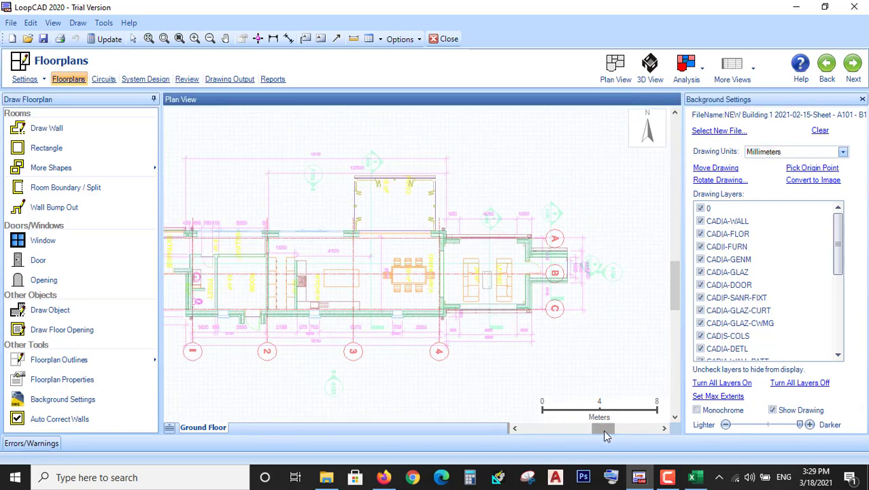
left_click_drag(604, 429, 580, 436)
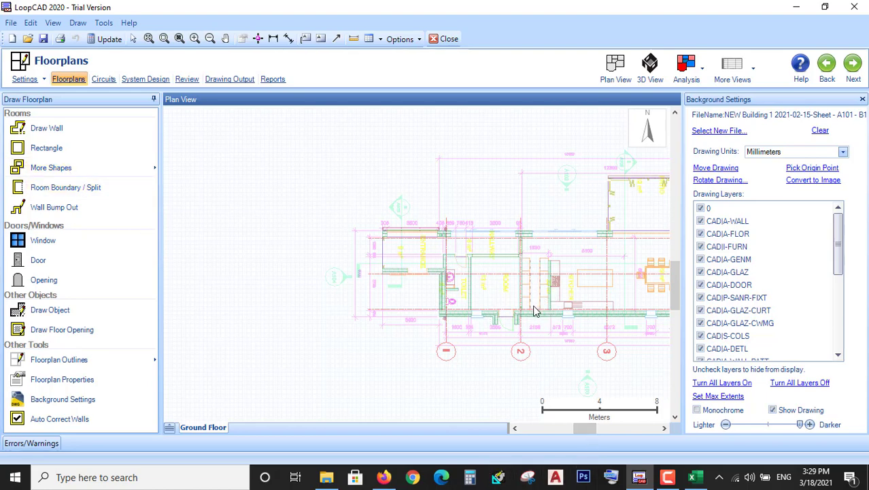
scroll(534, 311, "up", 1)
scroll(511, 296, "up", 3)
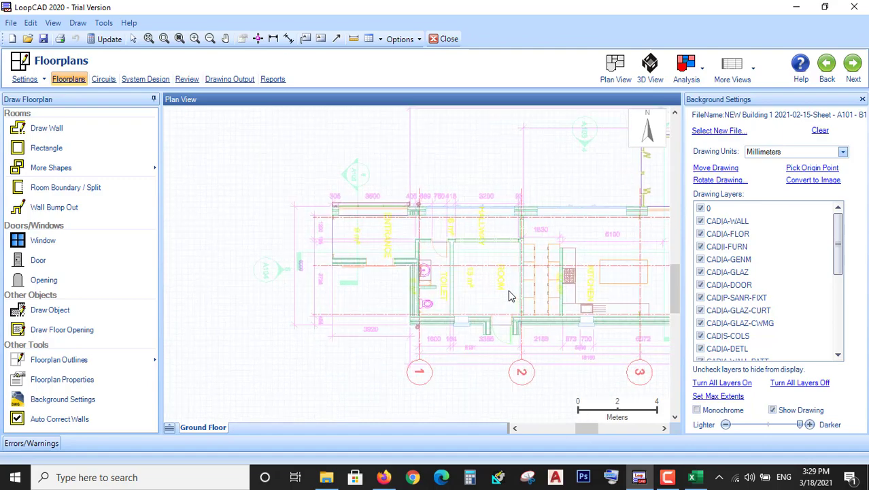
scroll(510, 296, "up", 1)
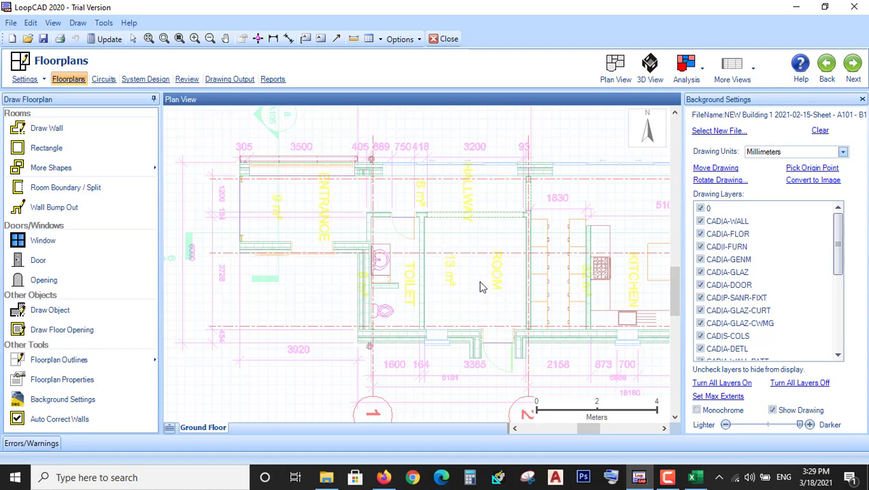
left_click(61, 134)
left_click(58, 149)
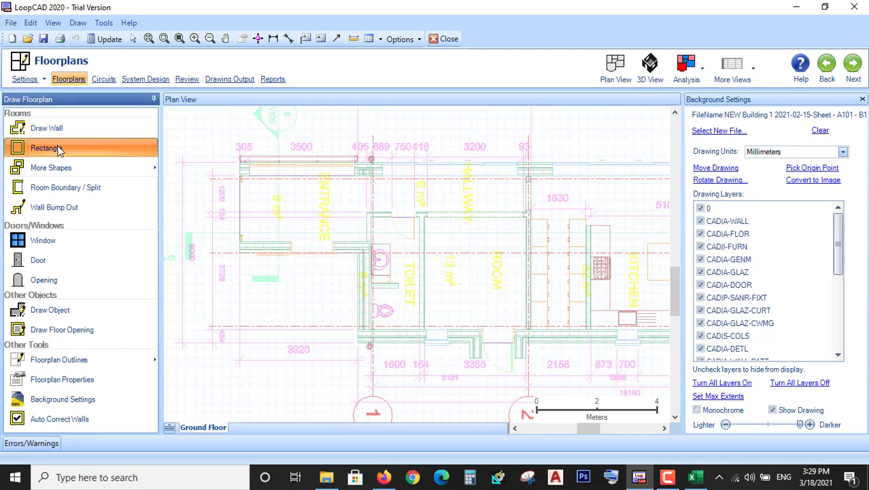
left_click(520, 229)
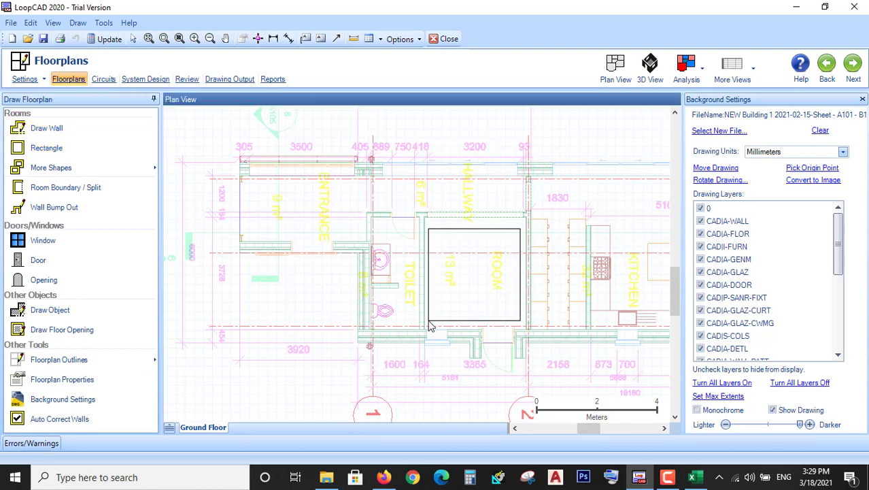
scroll(429, 329, "up", 1)
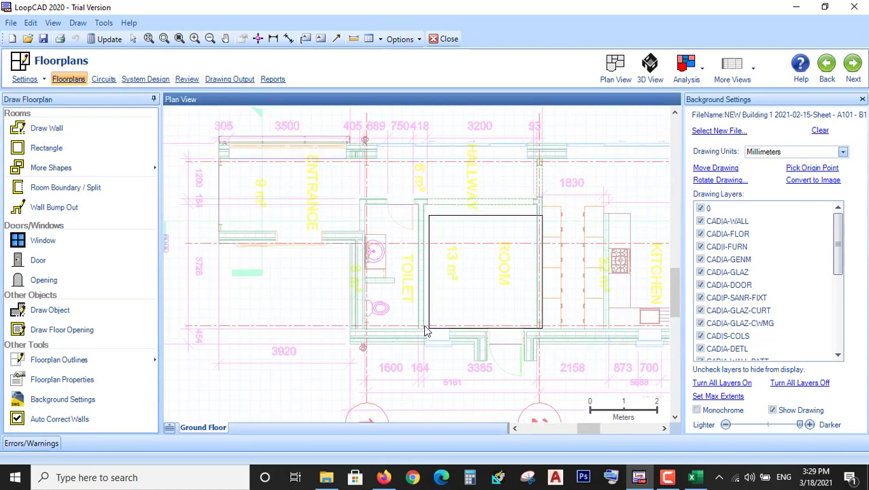
scroll(427, 331, "up", 1)
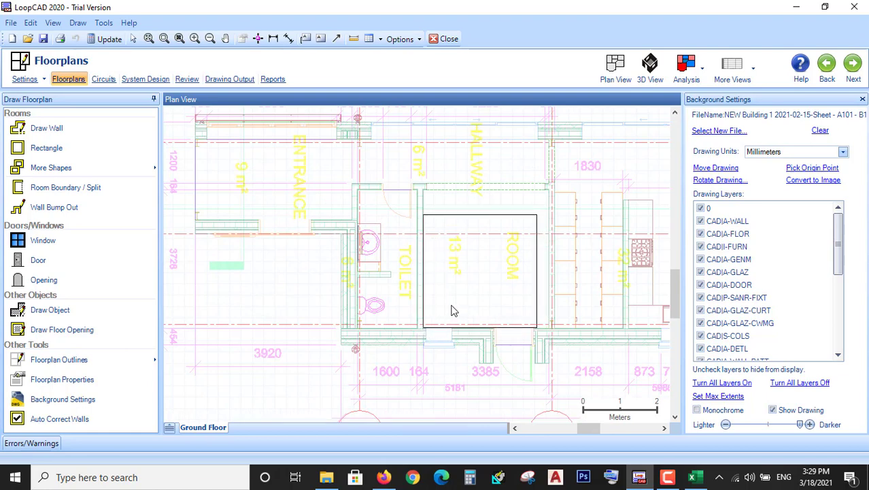
left_click(455, 311)
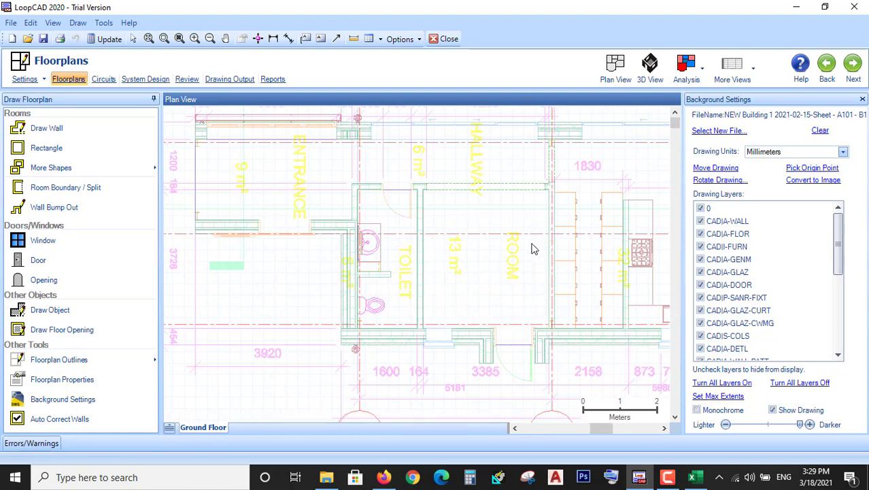
Stretch the room's north wall to a depth of about 3.72 m and its east wall out to the background wall line
left_click(515, 216)
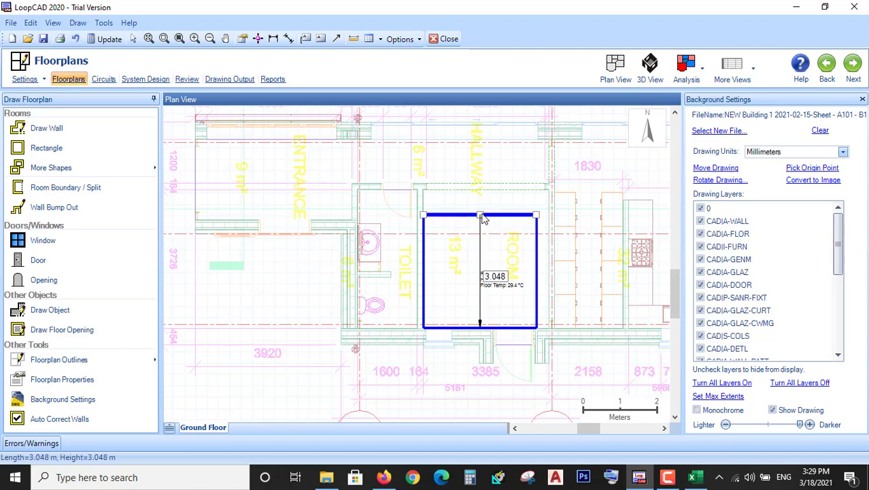
left_click_drag(481, 217, 484, 191)
left_click(539, 274)
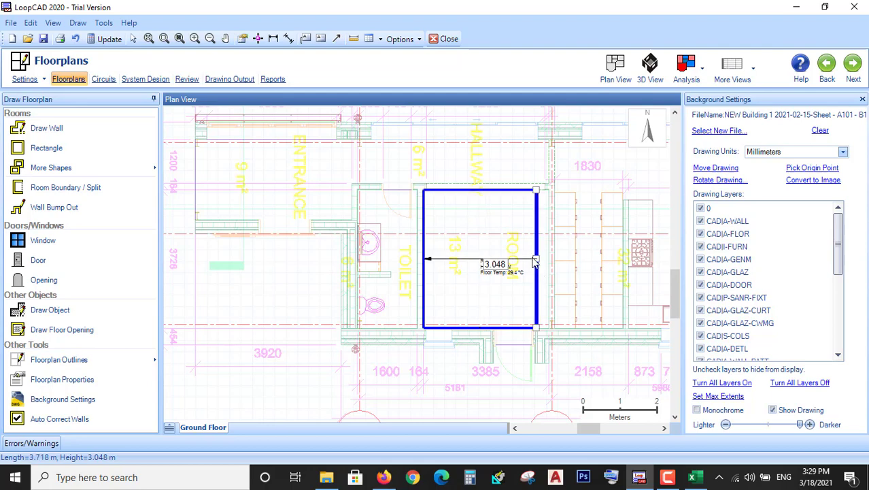
left_click_drag(538, 260, 551, 261)
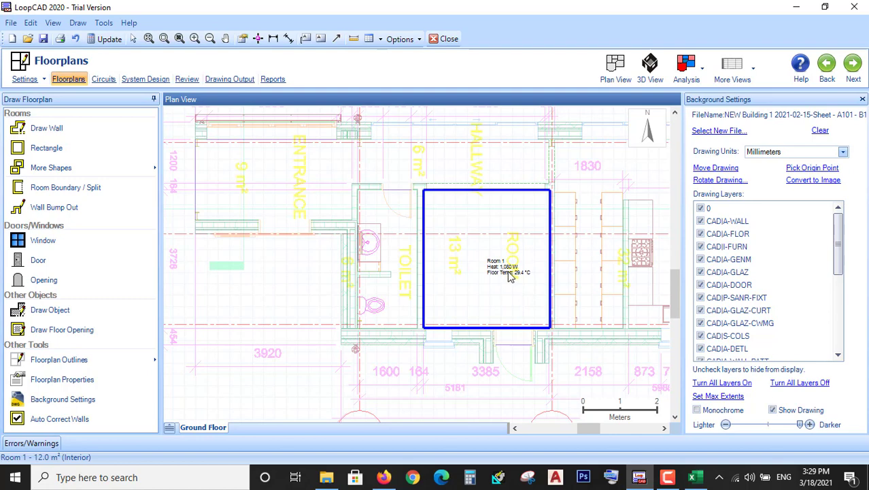
Check the drawn room against the background plan and switch from the Floorplans stage to the Circuits stage
scroll(523, 287, "up", 4)
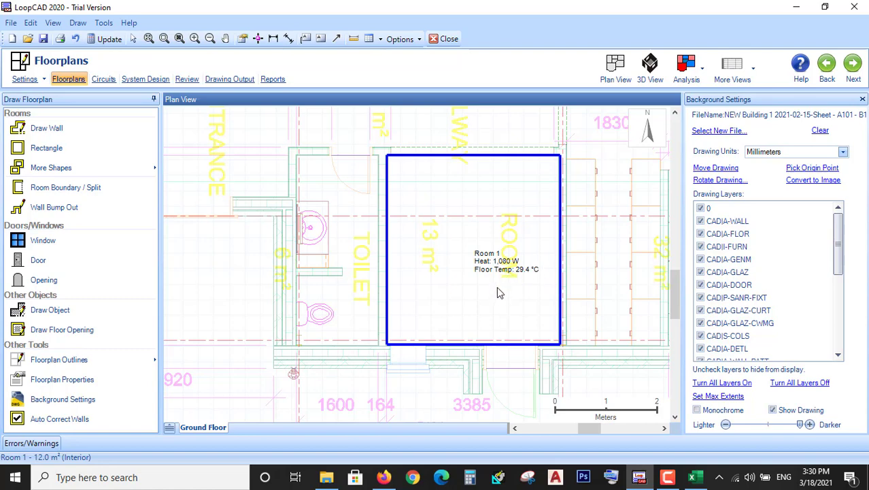
scroll(496, 286, "down", 2)
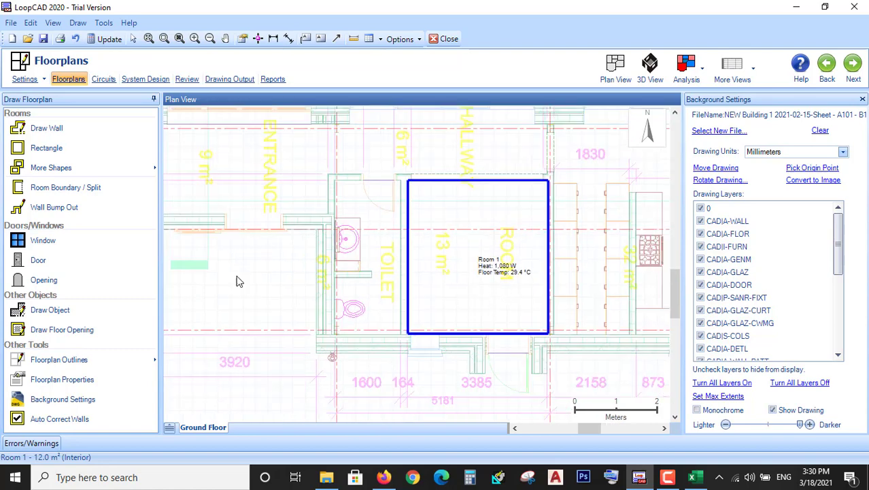
left_click(48, 241)
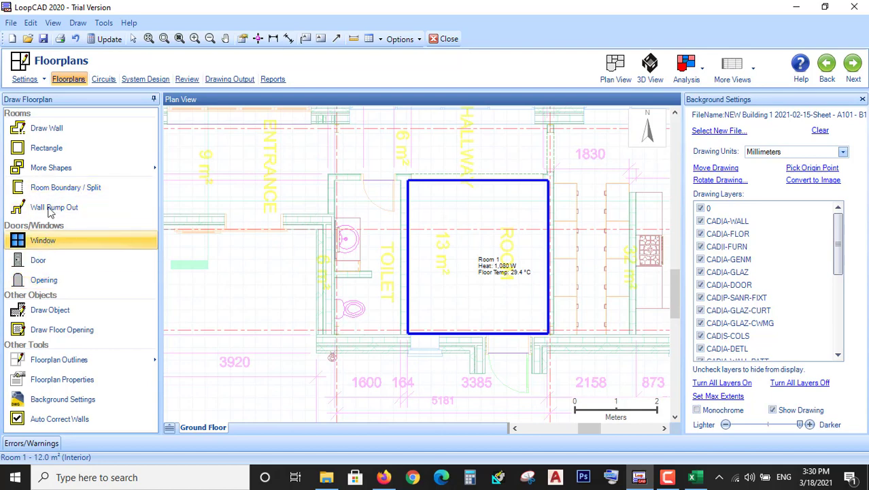
left_click(103, 79)
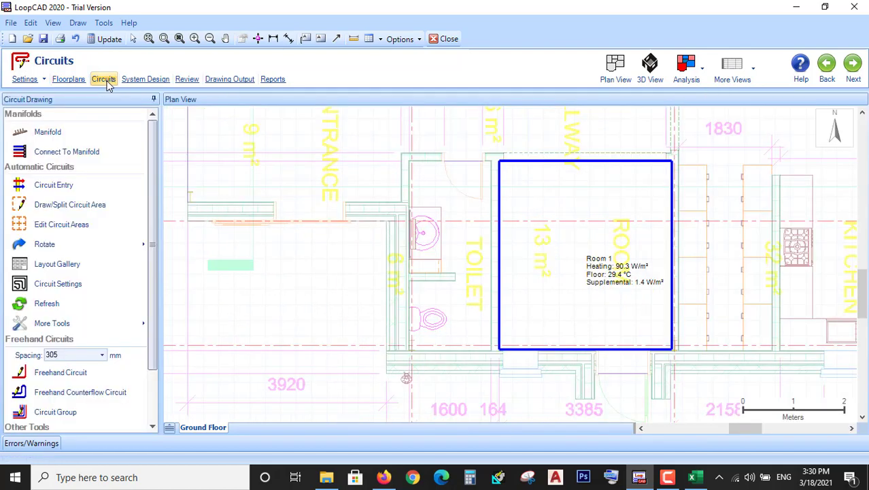
Place a circuit entry on the drawn room's north wall near its northwest corner and inspect the generated circuit layout
left_click(60, 186)
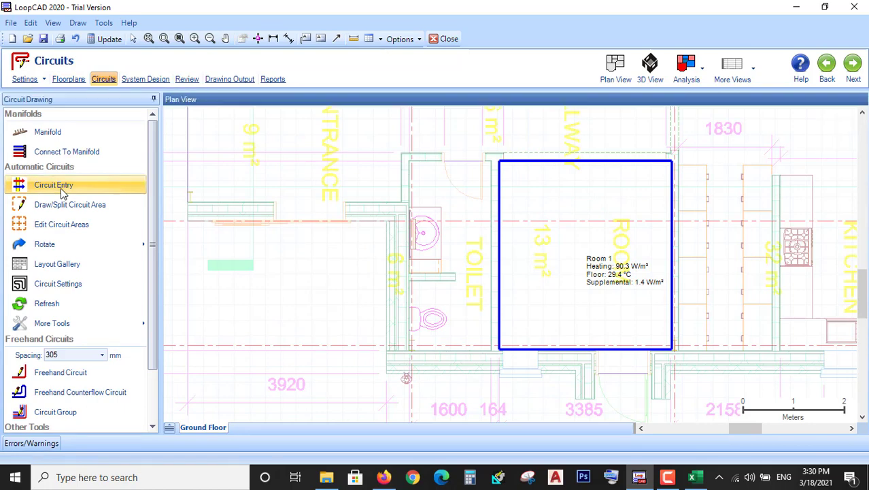
left_click(573, 230)
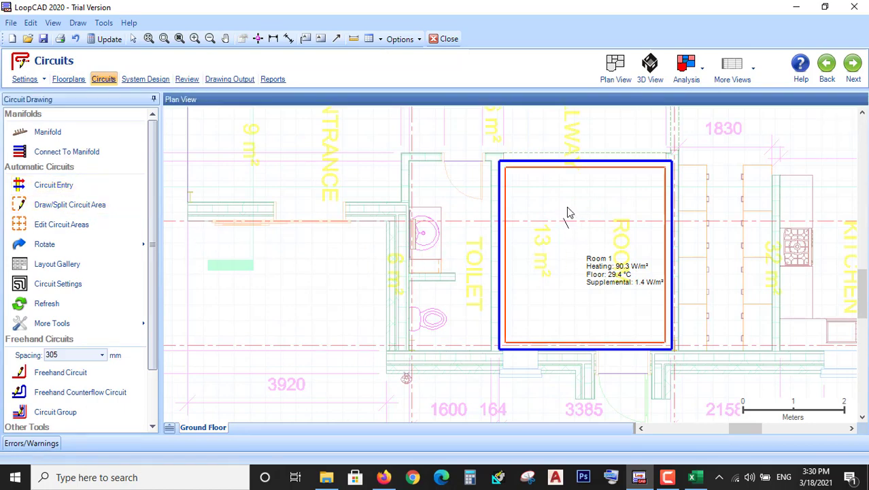
left_click(518, 171)
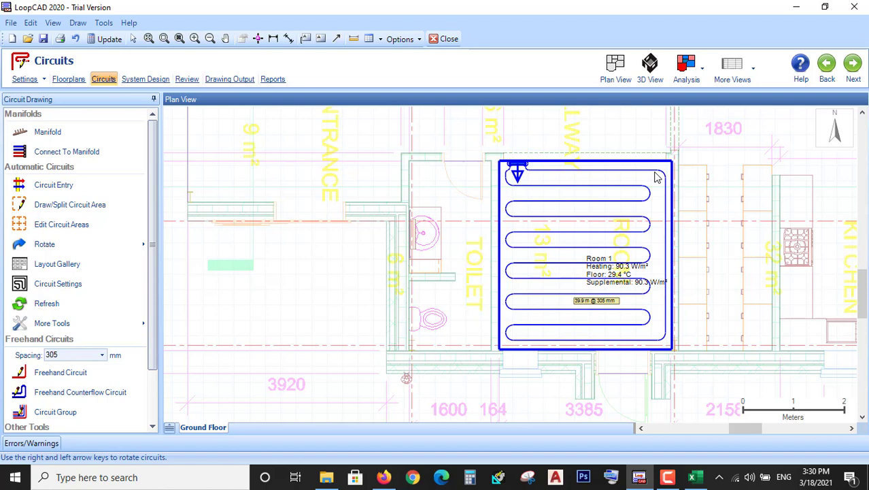
mouse_move(657, 177)
scroll(594, 322, "up", 2)
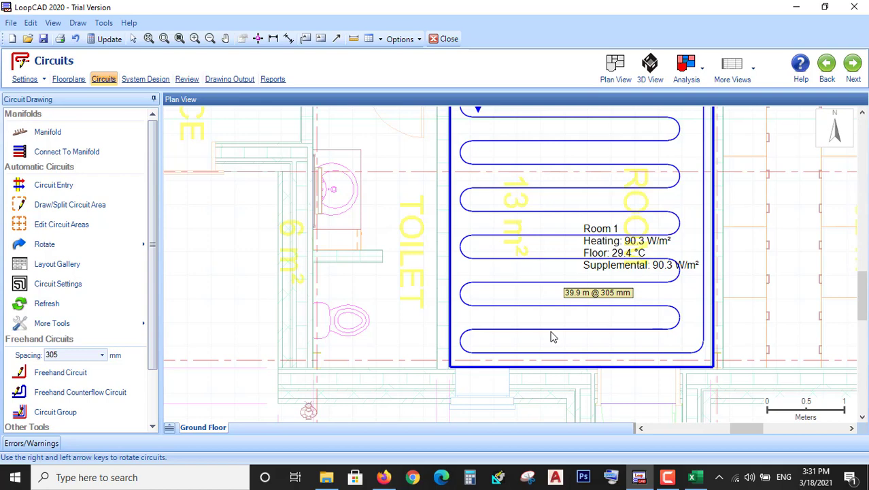
scroll(554, 333, "down", 3)
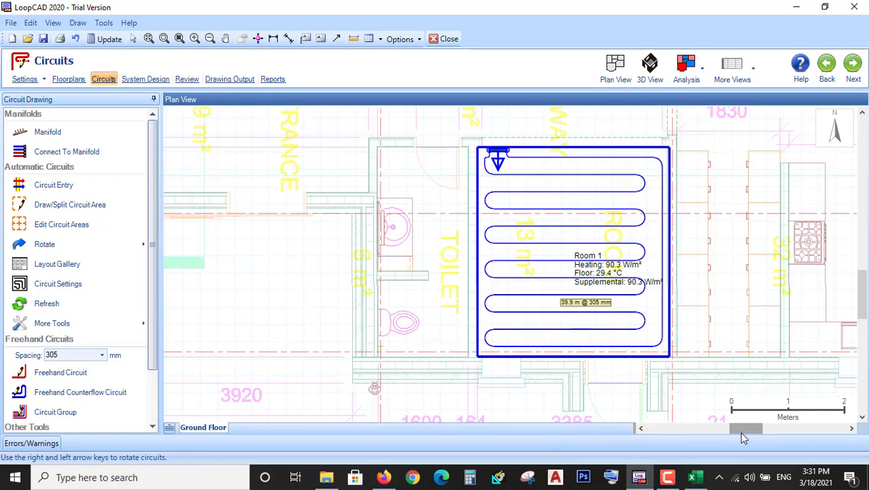
left_click_drag(740, 432, 763, 432)
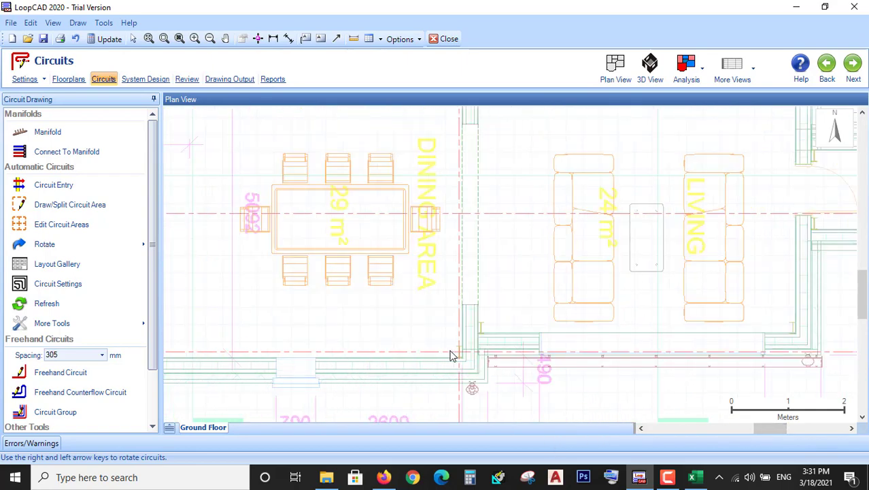
Open the B1 project from the LoopCAD Projects folder
left_click(11, 23)
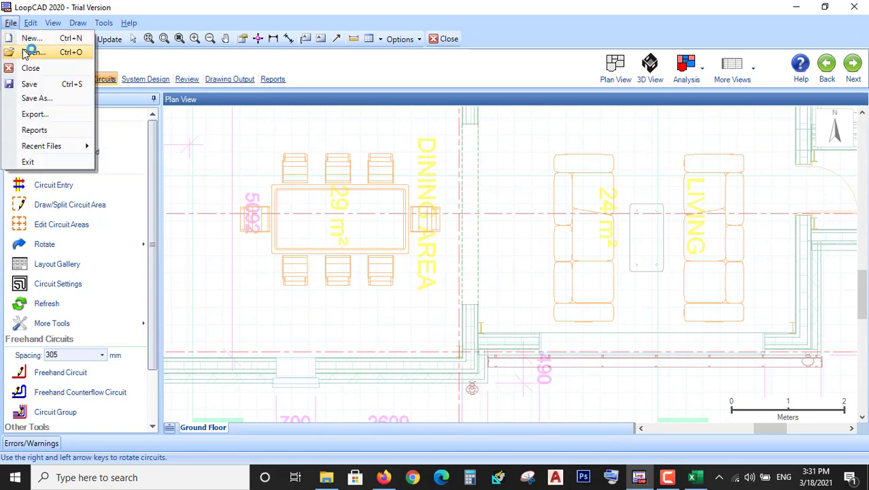
left_click(27, 52)
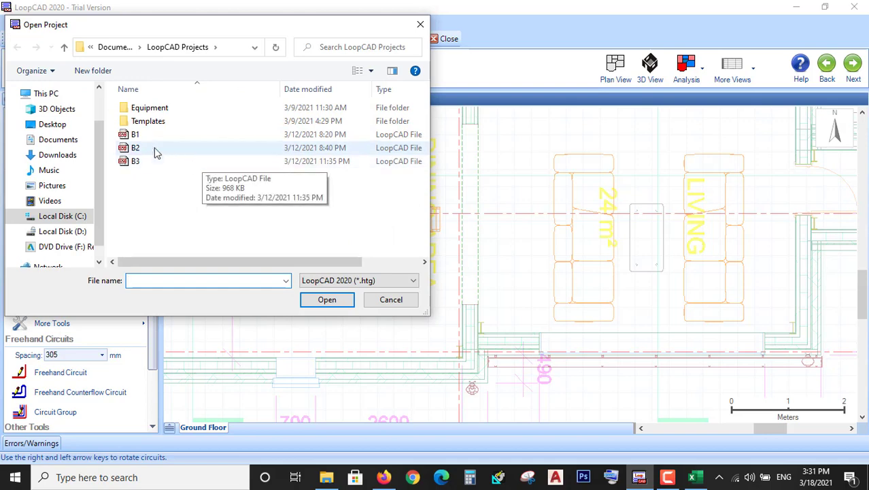
left_click(148, 138)
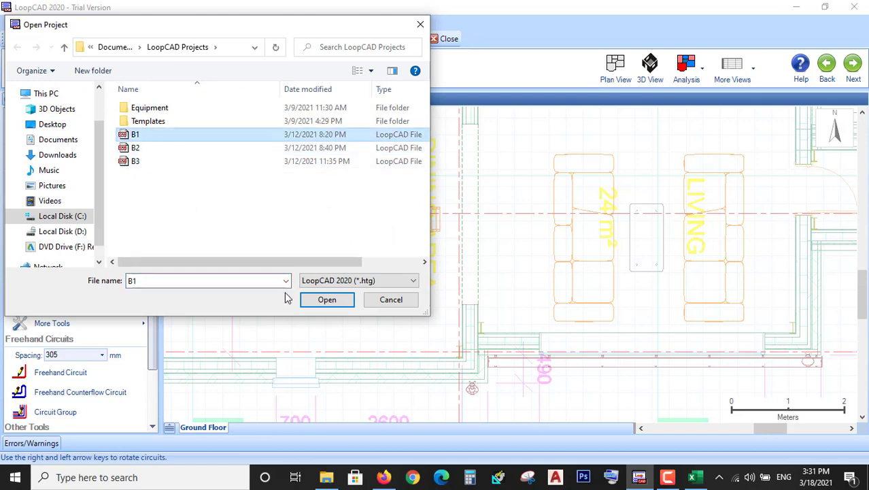
left_click(326, 300)
left_click(441, 275)
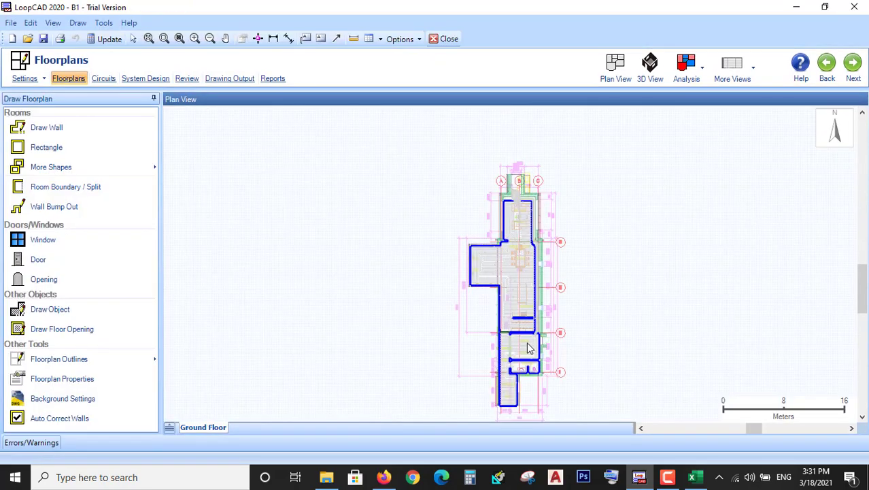
scroll(531, 374, "up", 1)
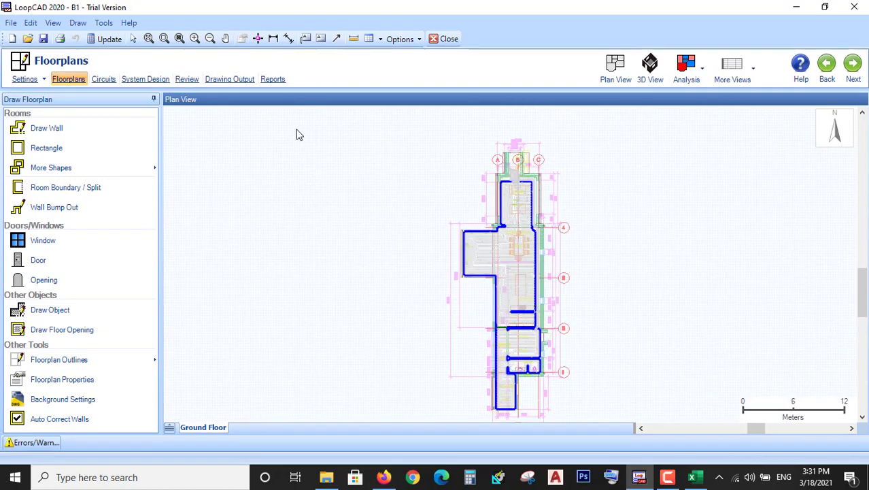
Switch to the Circuits stage and examine the ground floor's circuits from the lower rooms up to Manifold 1
left_click(109, 82)
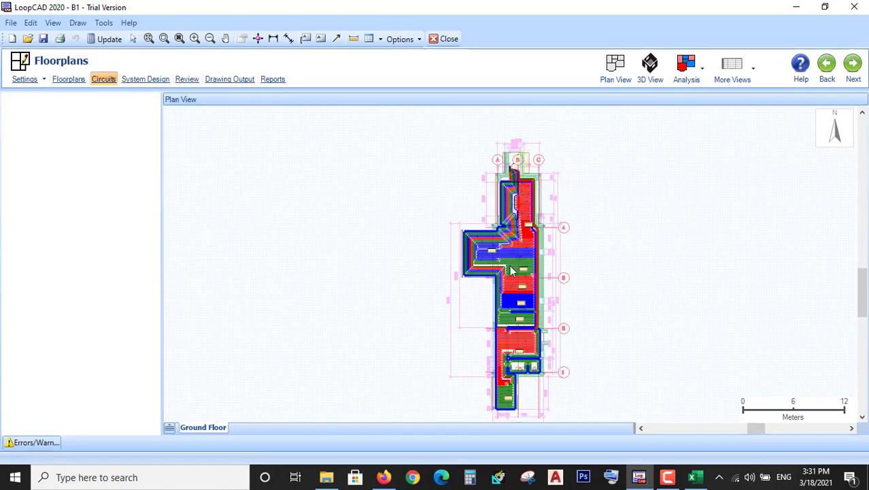
scroll(530, 351, "up", 3)
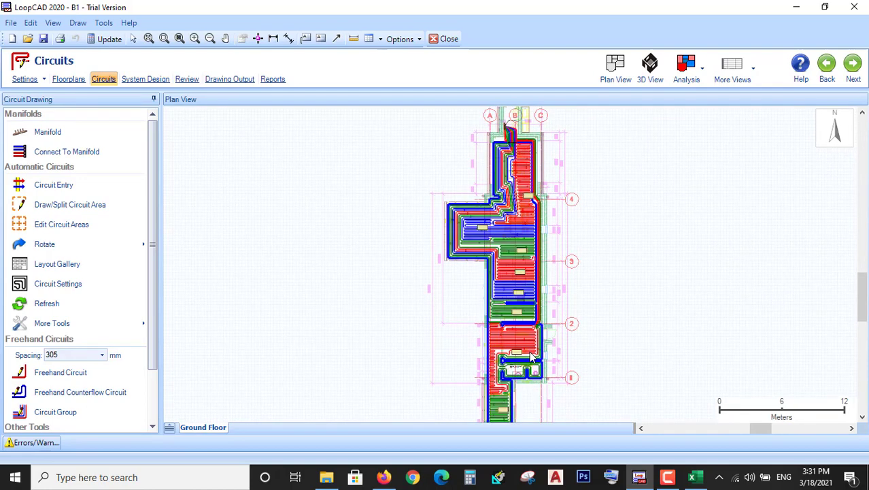
scroll(571, 357, "down", 3)
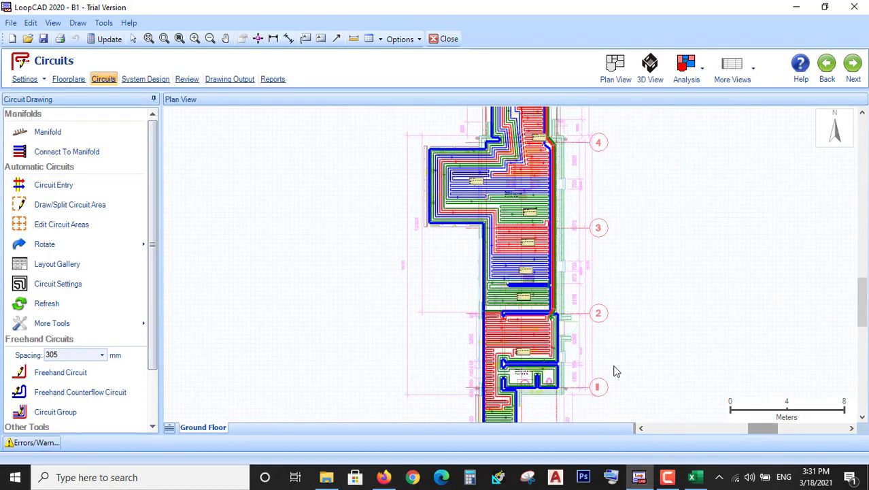
scroll(519, 332, "up", 1)
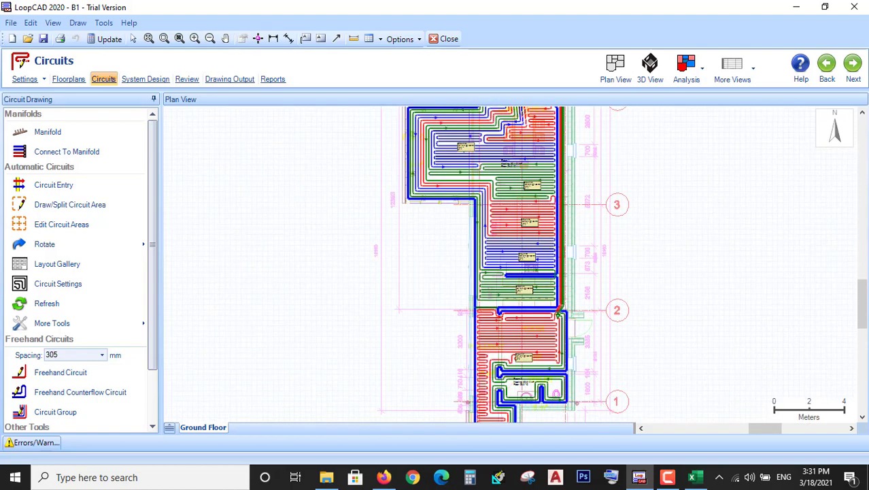
left_click(862, 272)
scroll(511, 403, "up", 3)
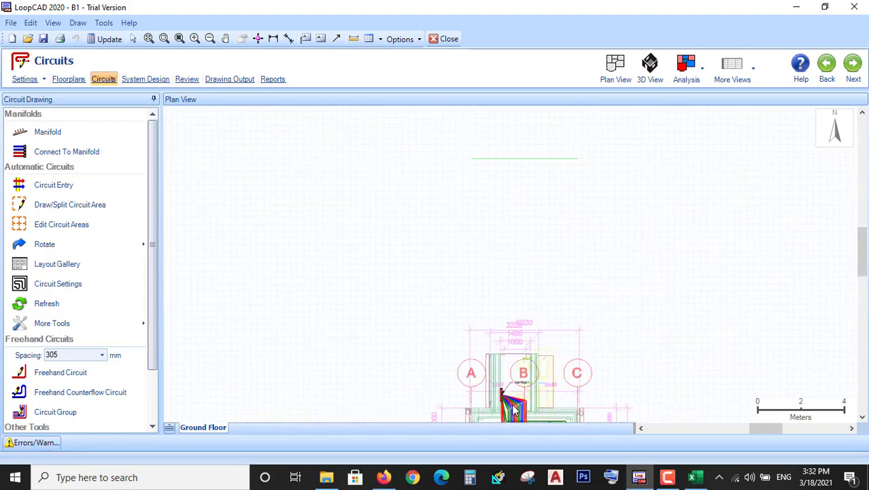
scroll(511, 408, "up", 3)
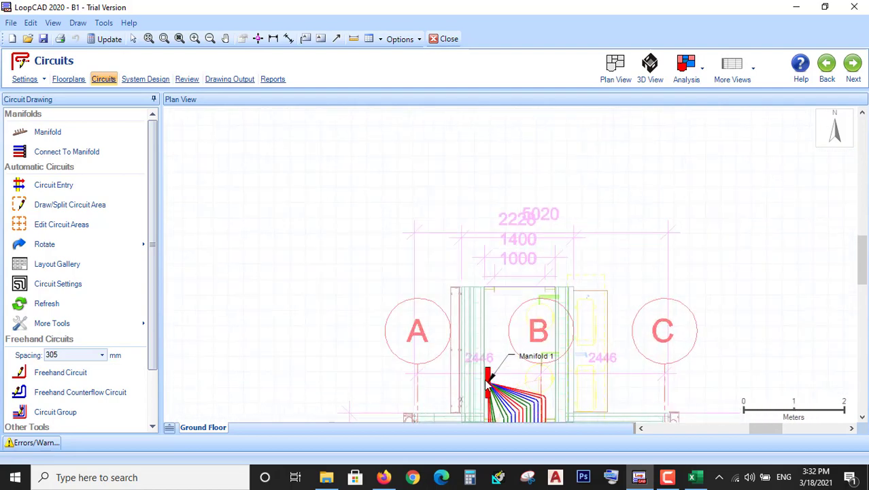
Place a horizontal manifold just north of Manifold 1, between grids A and B, and try connecting circuits to a manifold
left_click(49, 132)
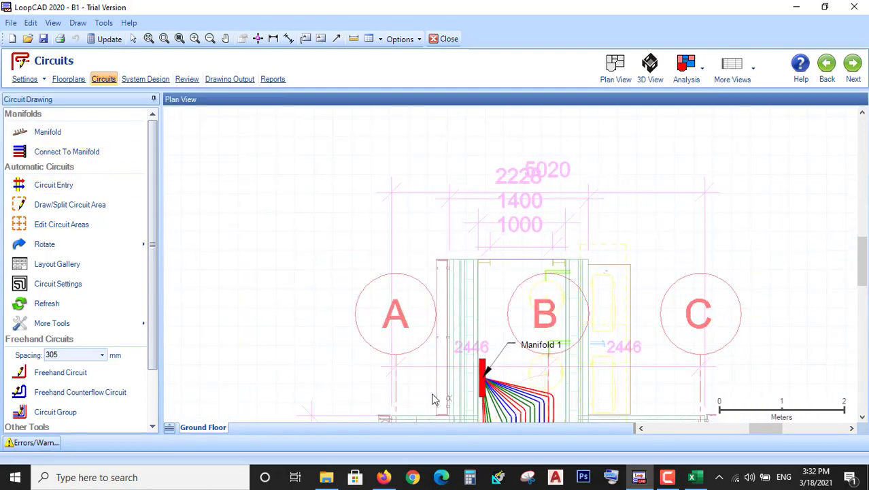
left_click(487, 315)
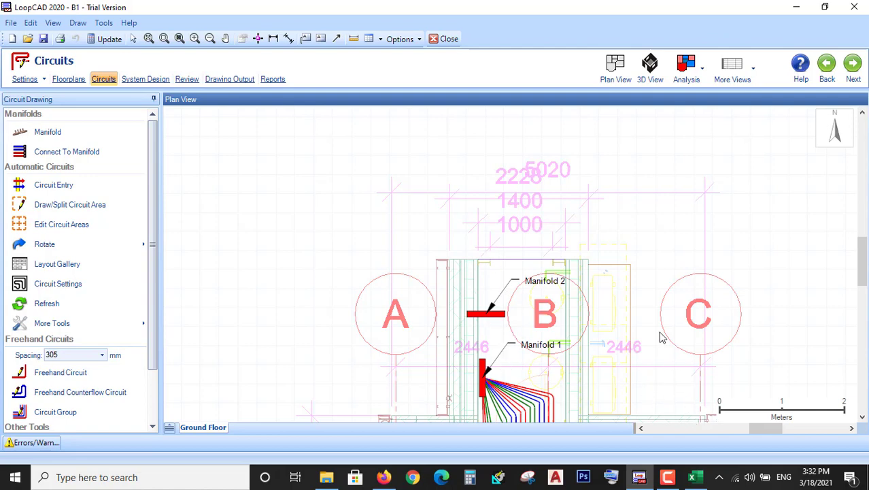
scroll(568, 282, "down", 1)
scroll(568, 282, "down", 3)
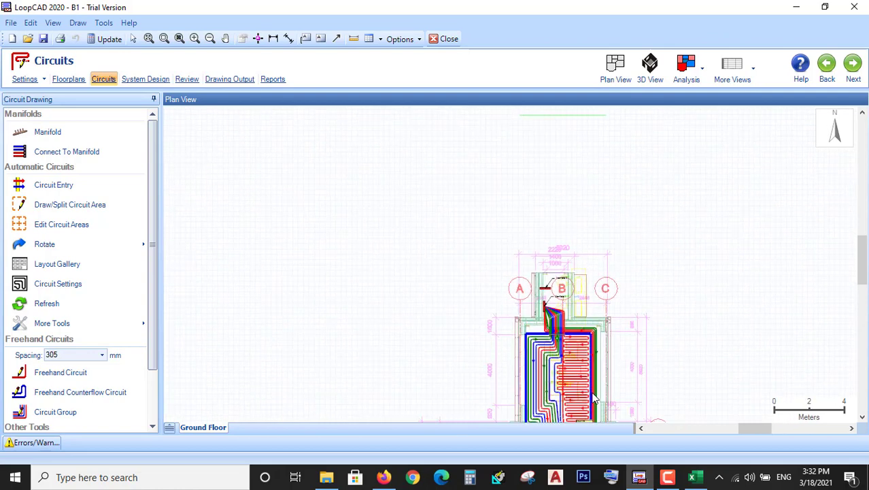
left_click(65, 151)
left_click(522, 284)
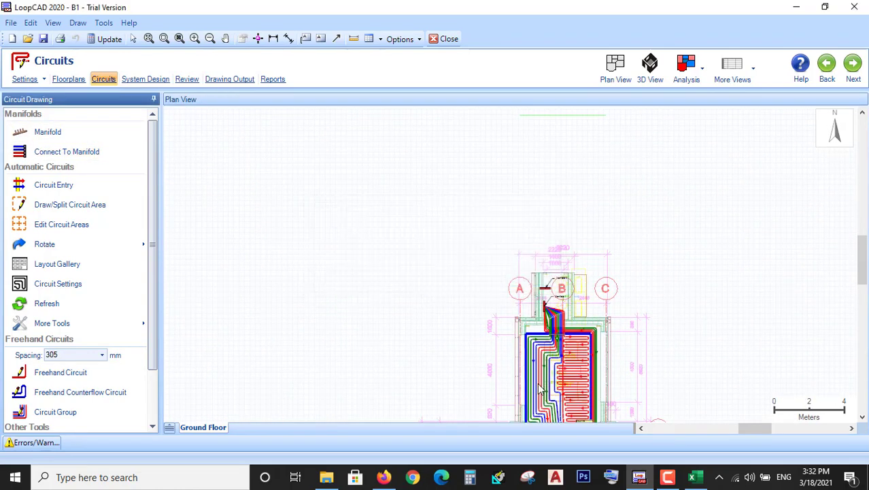
Examine how the supply and return pipes run from Manifold 1 into and around the living room
left_click_drag(865, 266, 862, 286)
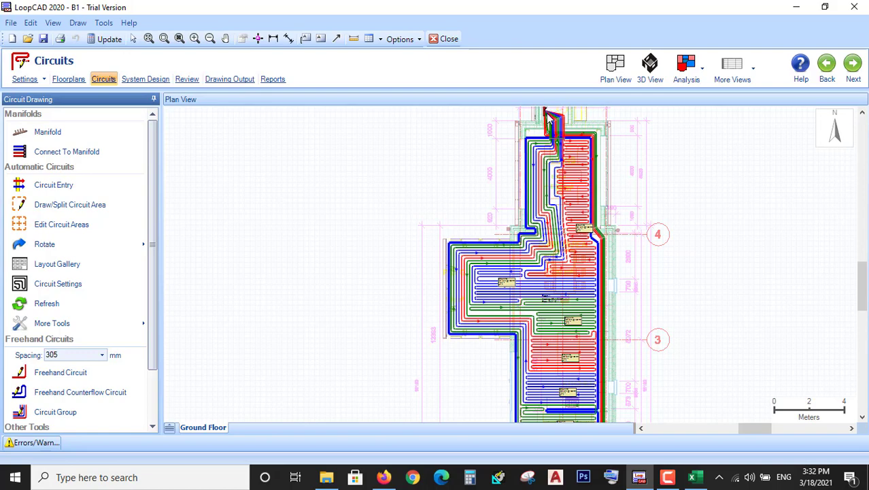
scroll(548, 117, "up", 5)
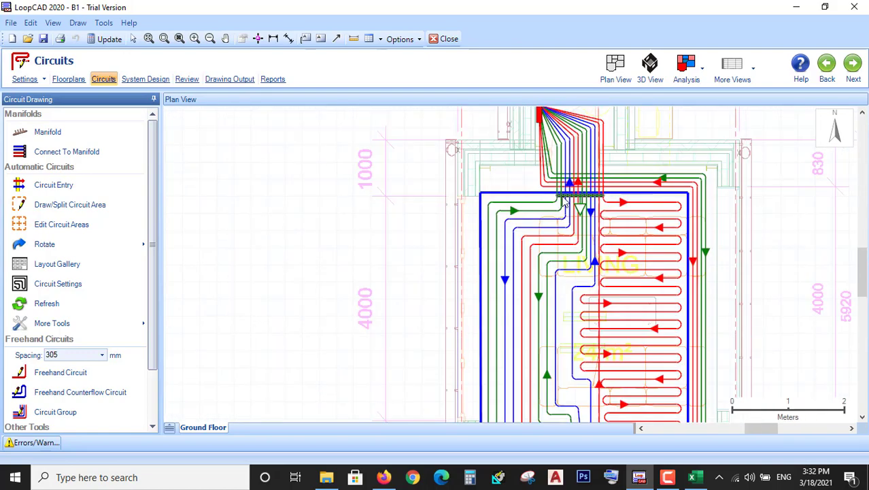
scroll(563, 198, "up", 4)
scroll(563, 198, "down", 2)
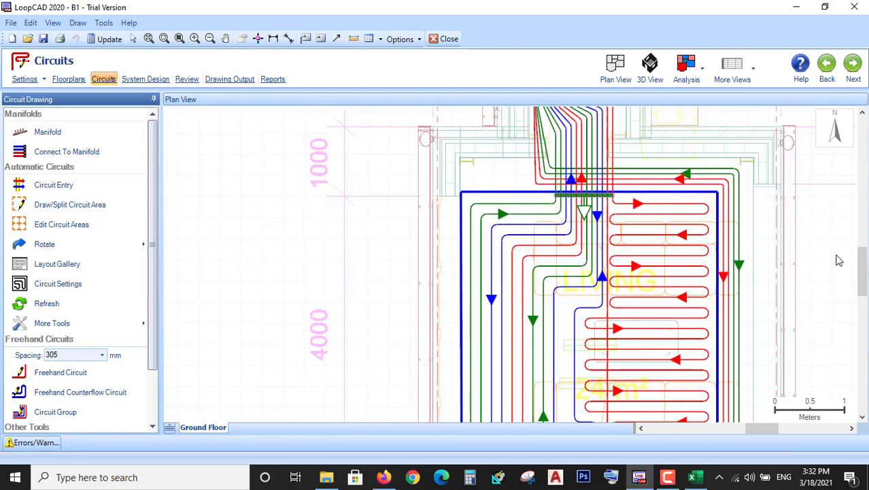
mouse_move(861, 257)
left_mouse_down()
mouse_move(866, 220)
mouse_move(865, 257)
left_mouse_up()
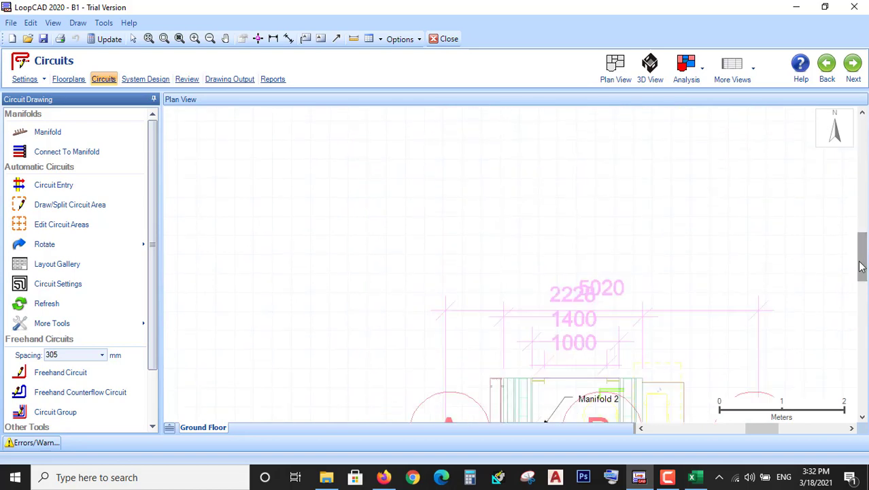
left_click(860, 420)
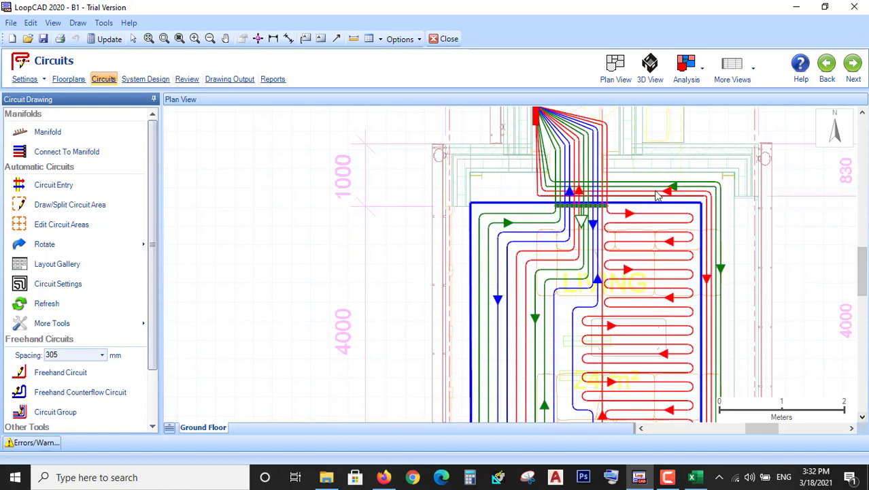
scroll(646, 225, "up", 1)
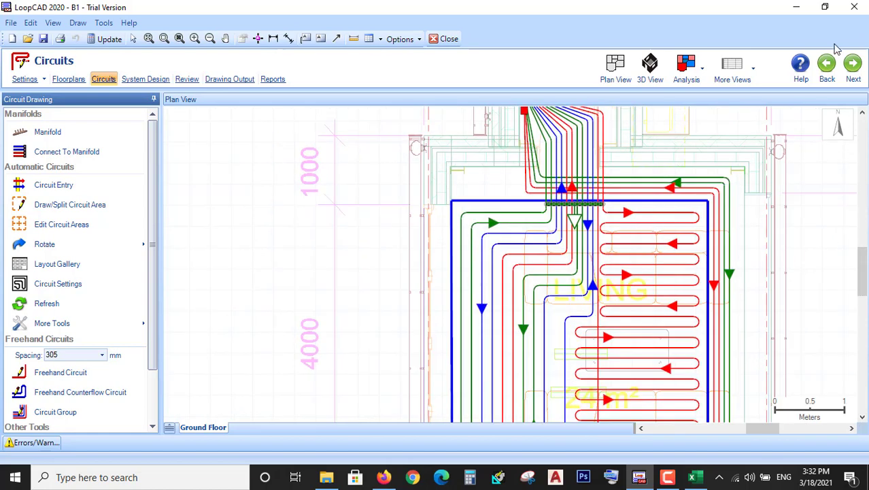
left_click(862, 115)
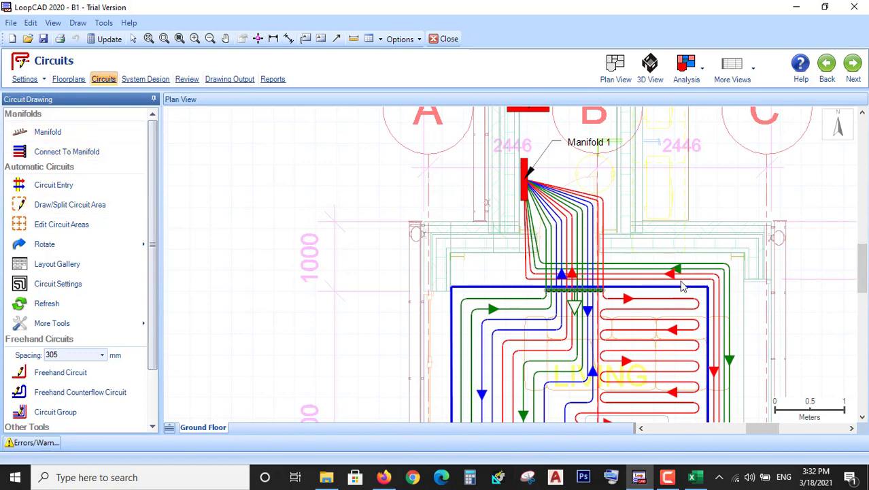
scroll(682, 242, "down", 1)
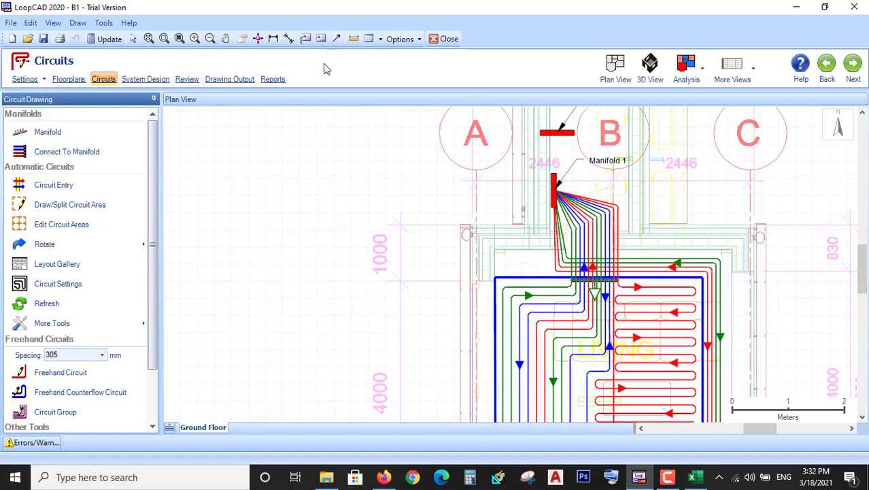
Show the Drawing Output sheet and read the circuit label inside the space labelled ROOM
left_click(240, 81)
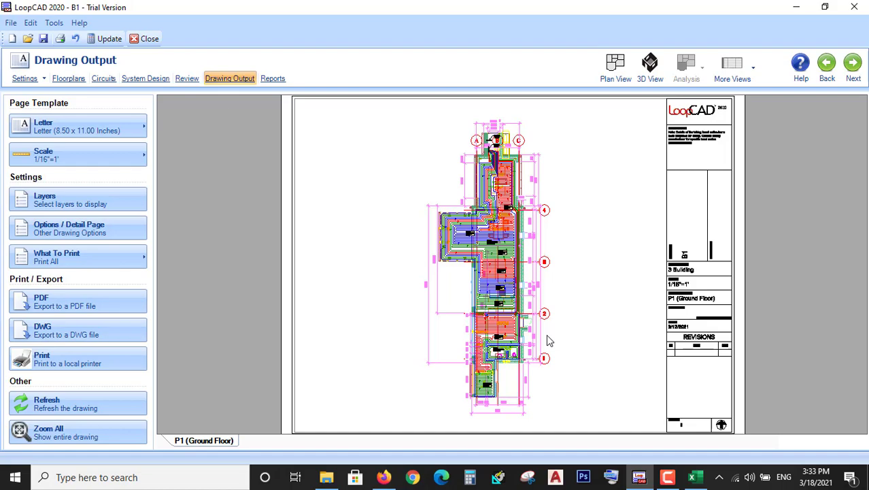
scroll(549, 340, "up", 5)
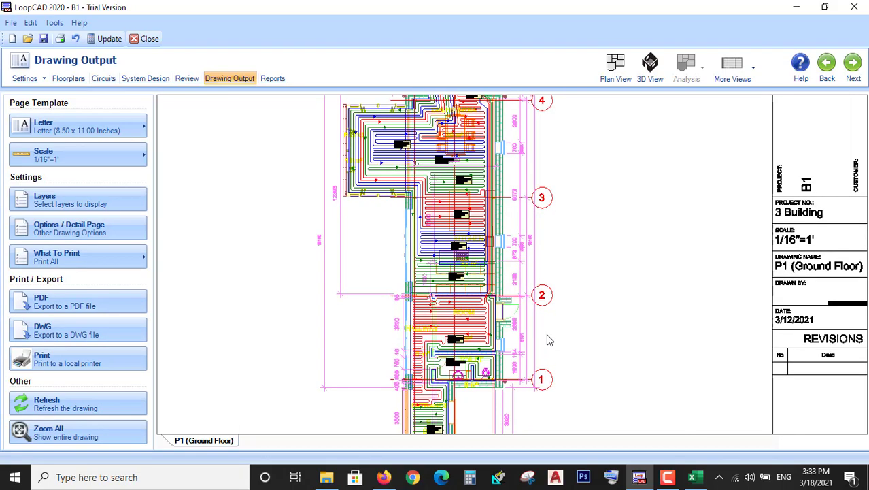
scroll(549, 340, "up", 1)
scroll(416, 354, "up", 8)
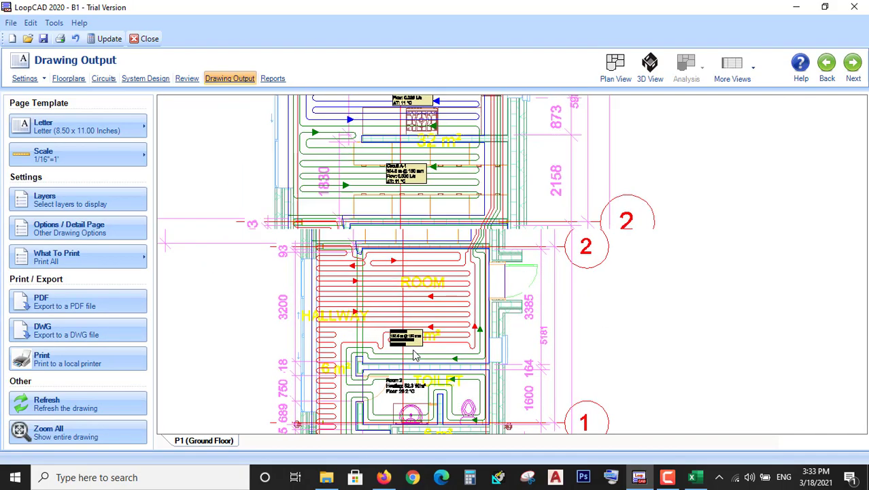
scroll(415, 354, "up", 1)
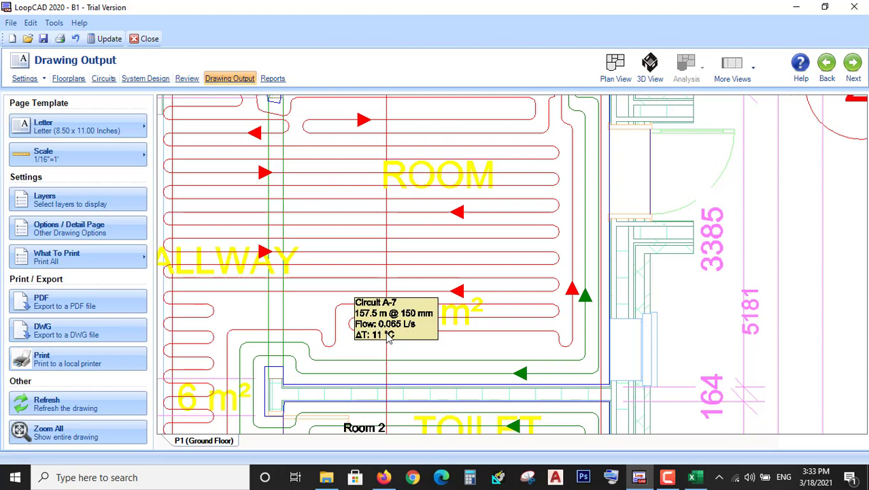
scroll(413, 371, "down", 1)
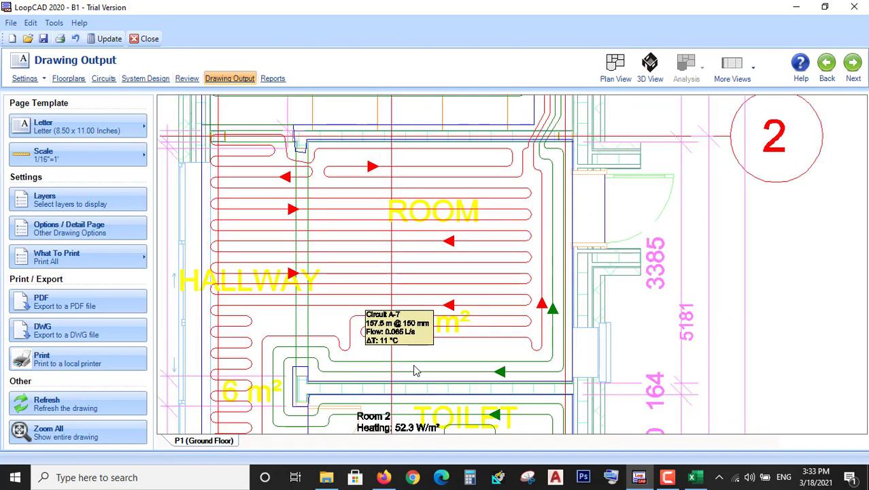
scroll(411, 358, "down", 2)
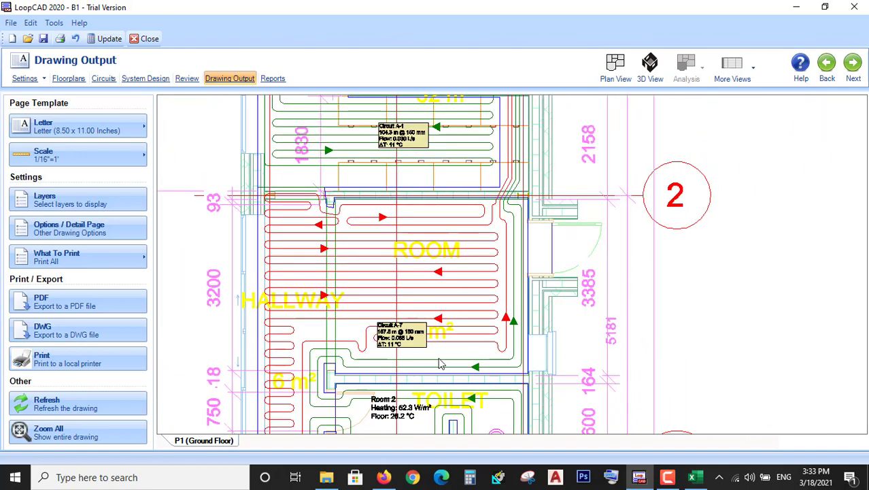
Review the whole ground floor circuit layout on the output sheet together with its title block
scroll(440, 364, "down", 4)
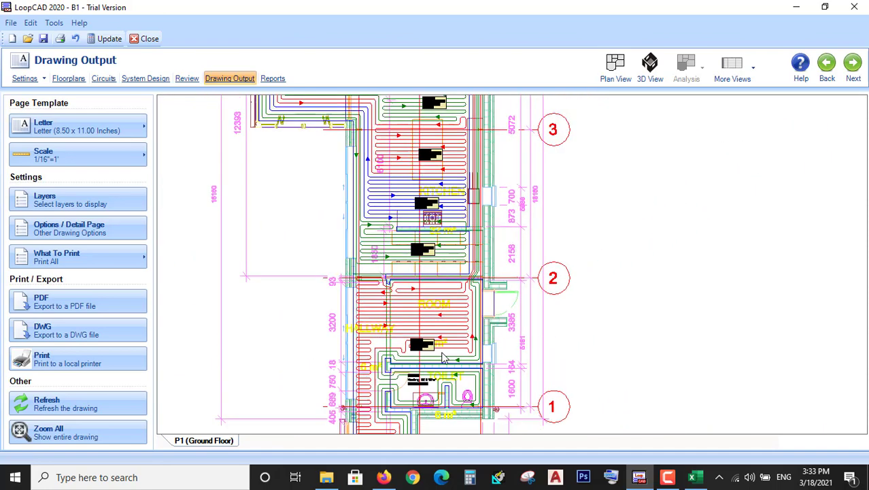
scroll(444, 359, "down", 2)
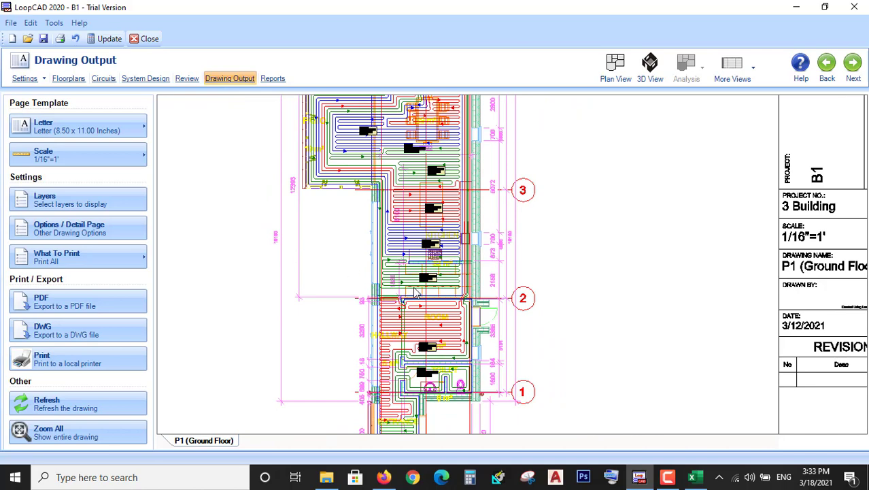
scroll(416, 292, "down", 3)
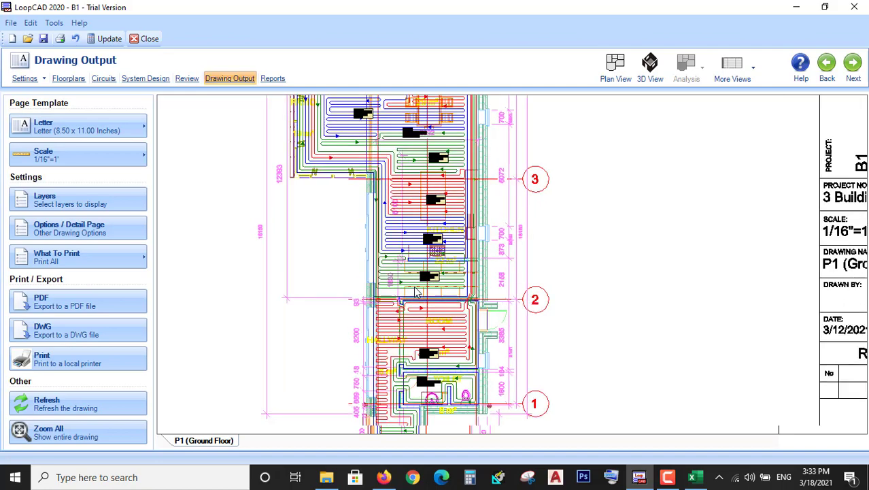
scroll(416, 293, "down", 1)
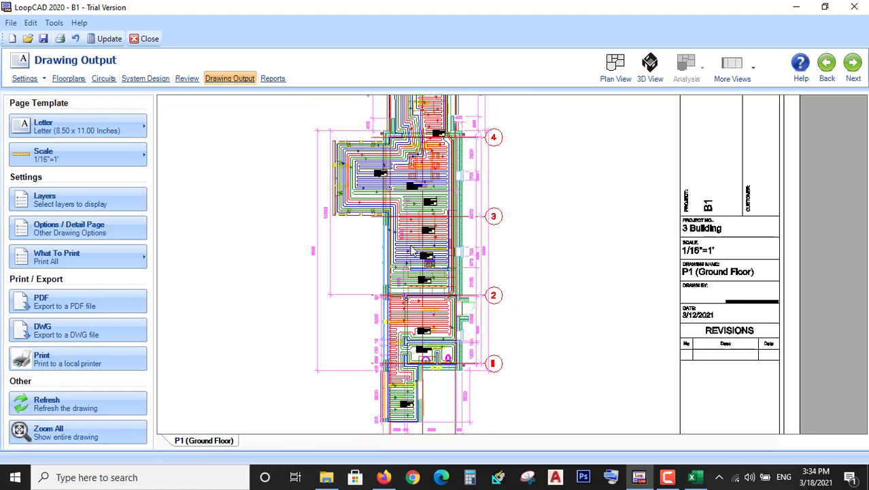
Preview the Drawing report and review its ground floor circuit layout and circuit information table
left_click(286, 79)
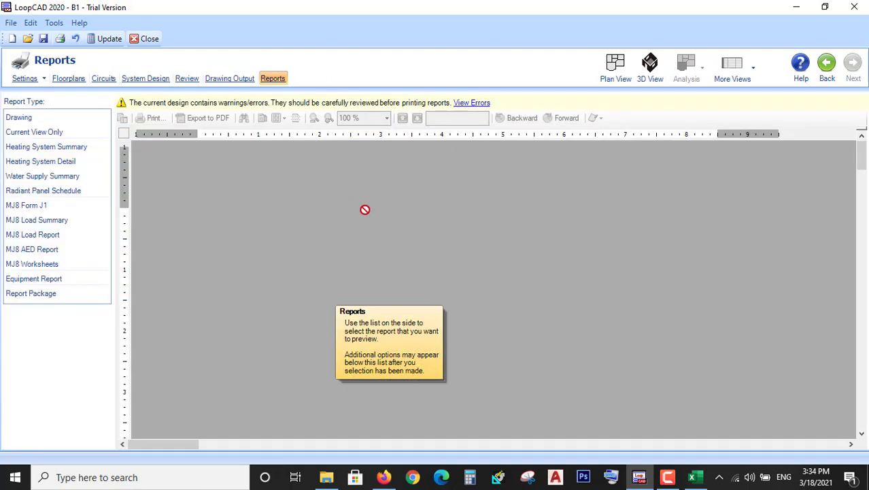
left_click(44, 120)
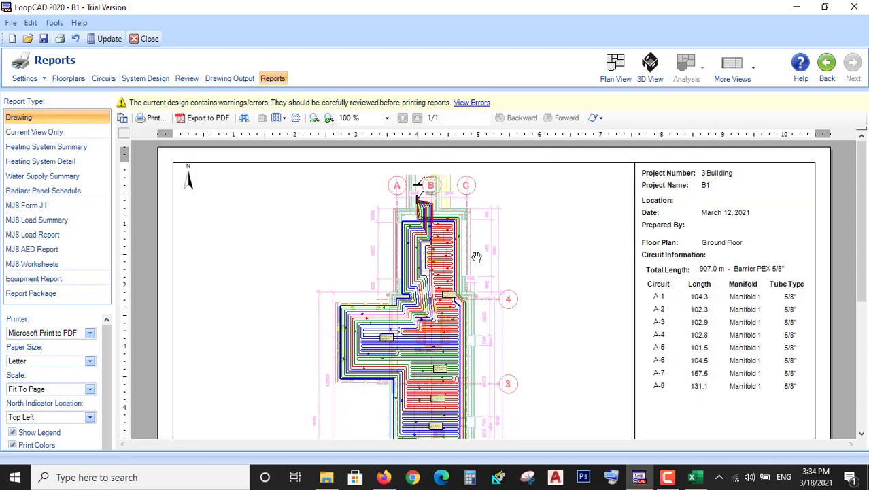
scroll(530, 314, "down", 1)
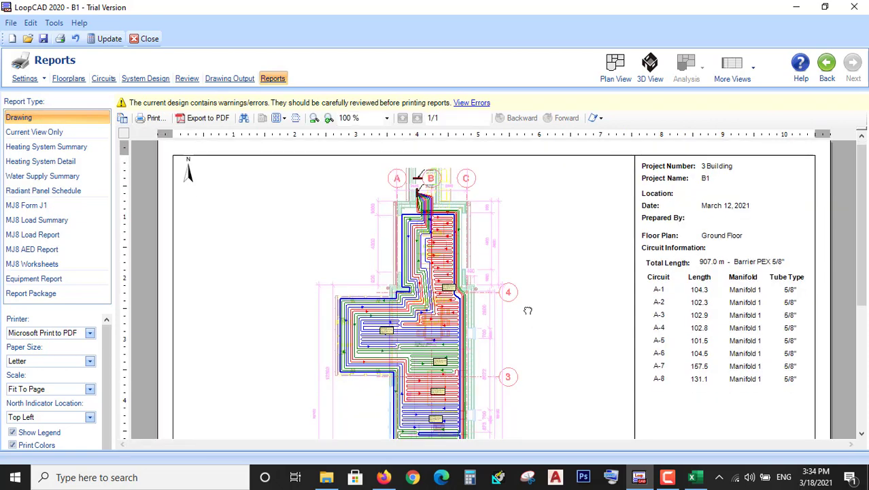
scroll(521, 327, "up", 1)
scroll(544, 259, "down", 5)
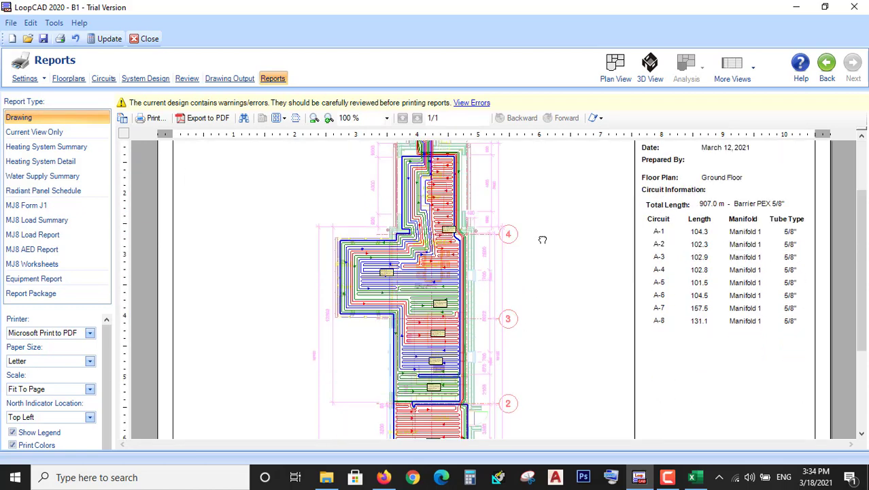
scroll(518, 327, "up", 6)
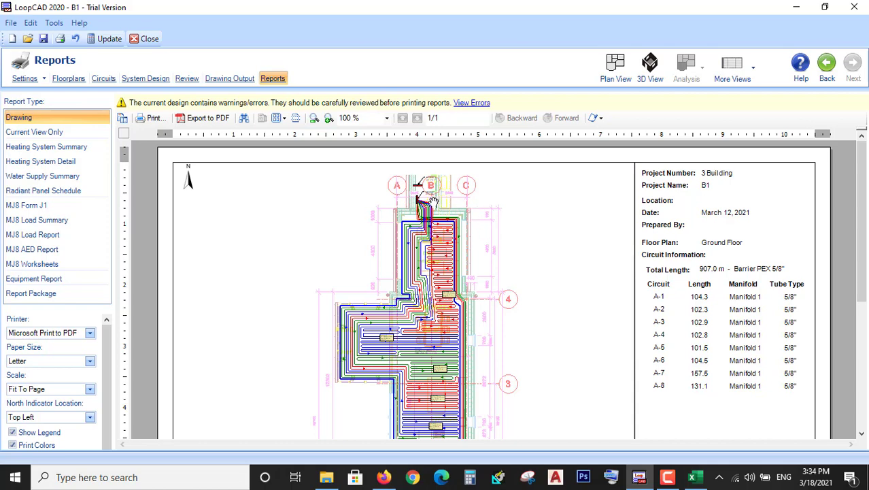
scroll(128, 175, "down", 5)
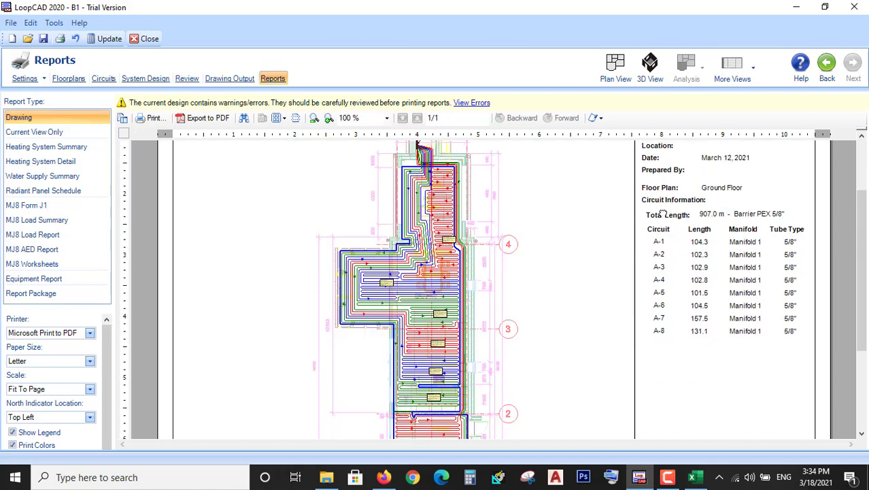
Preview the Heating System Summary report and read its project summary and zone heating summary
left_click(53, 146)
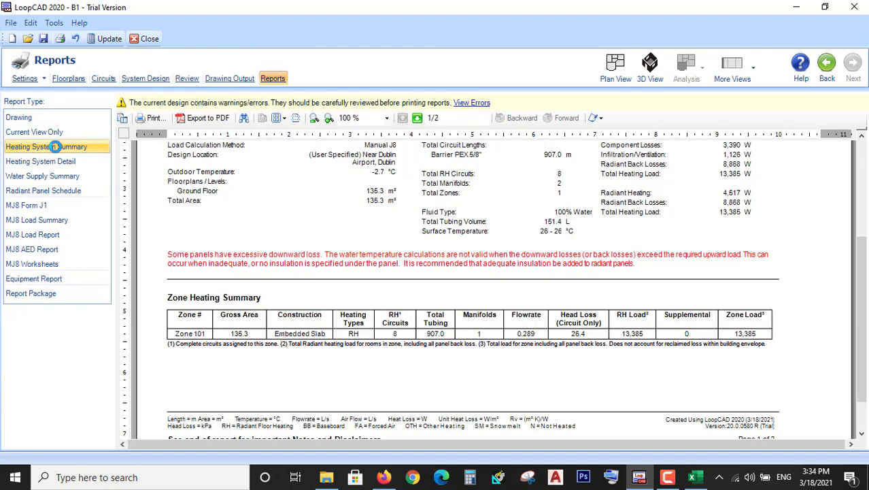
scroll(353, 334, "down", 2)
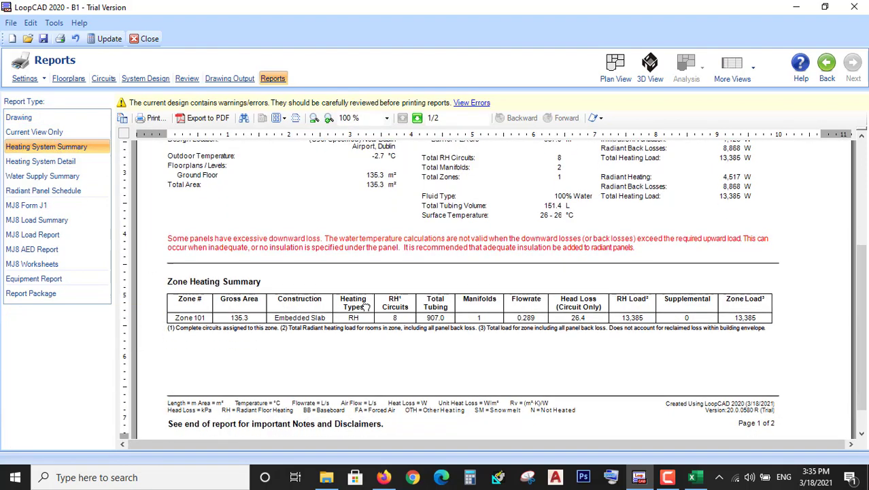
scroll(409, 242, "up", 5)
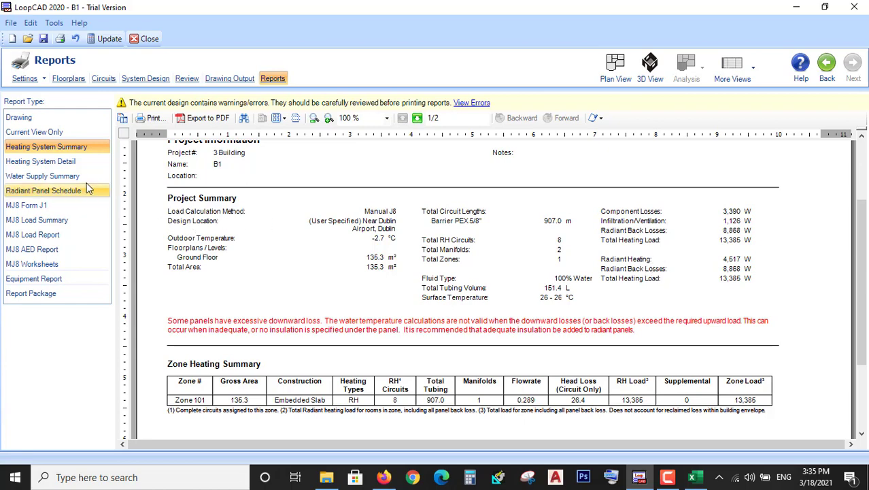
Preview the Heating System Detail report, followed by the Water Supply Summary report with its supply and manifold tables
left_click(56, 162)
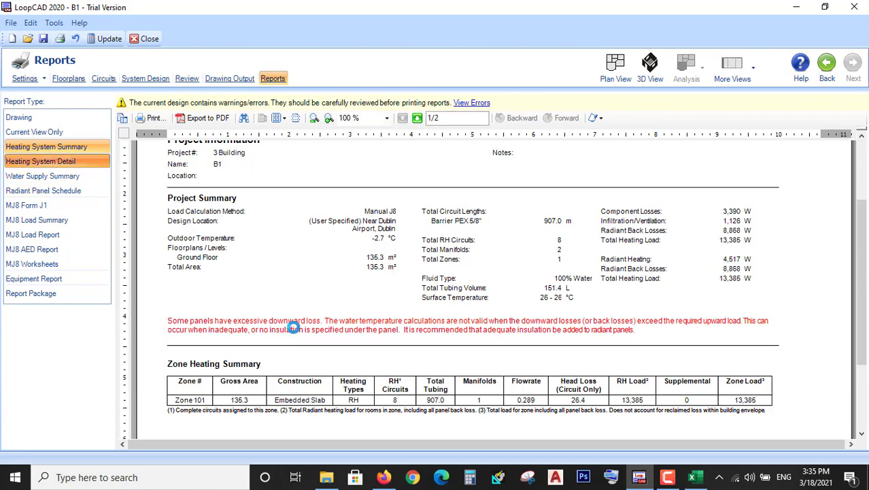
scroll(439, 333, "down", 1)
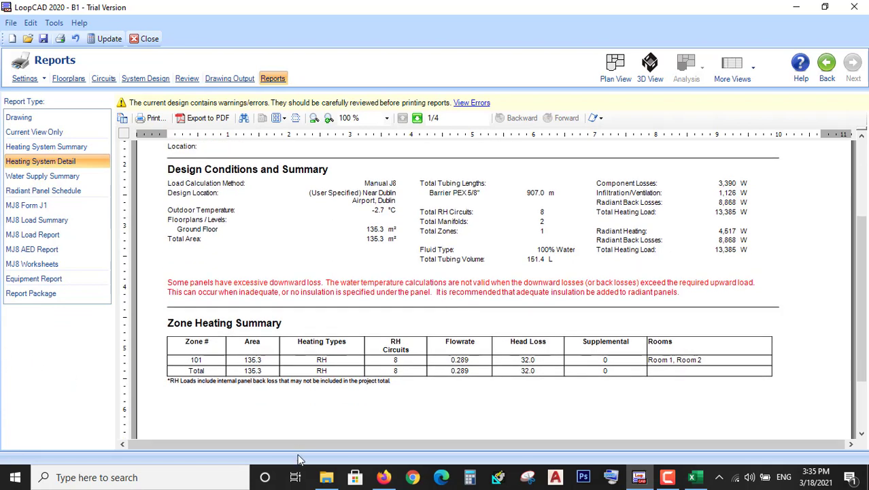
left_click(34, 177)
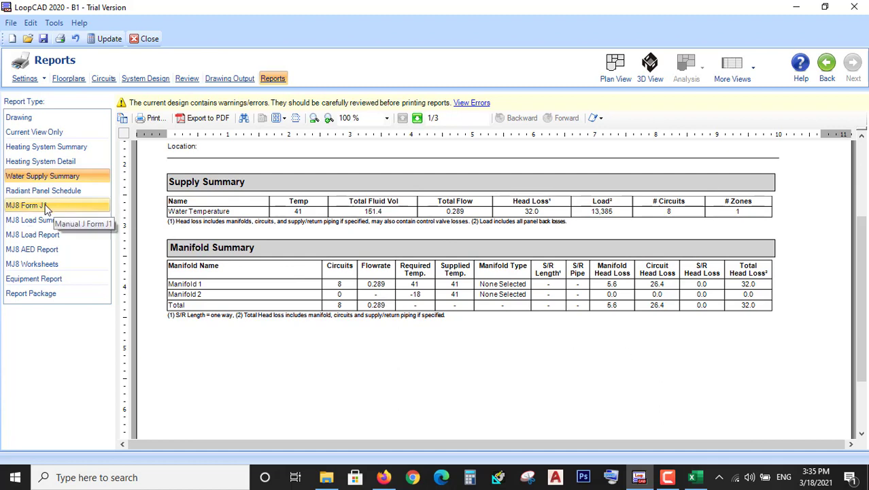
Preview the MJ8 Load Summary report and review its design conditions, load breakdown table and heating load chart
left_click(32, 221)
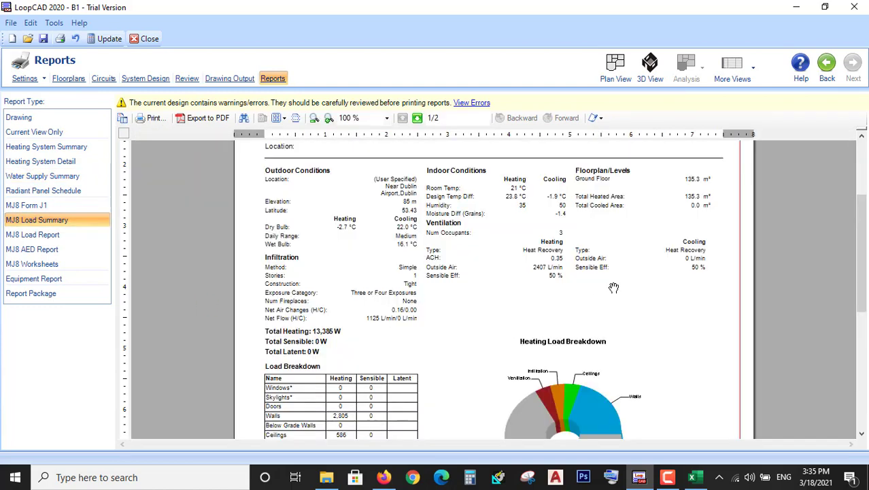
left_click_drag(613, 302, 612, 334)
scroll(611, 326, "down", 3)
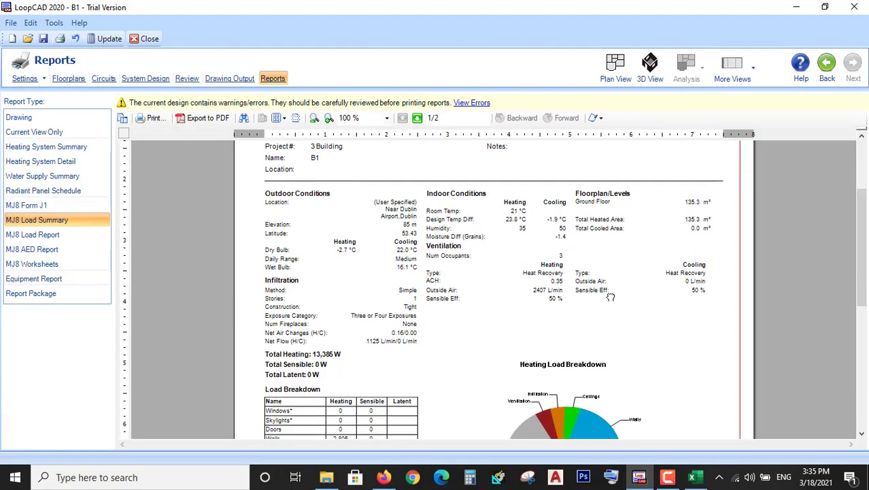
scroll(574, 306, "down", 4)
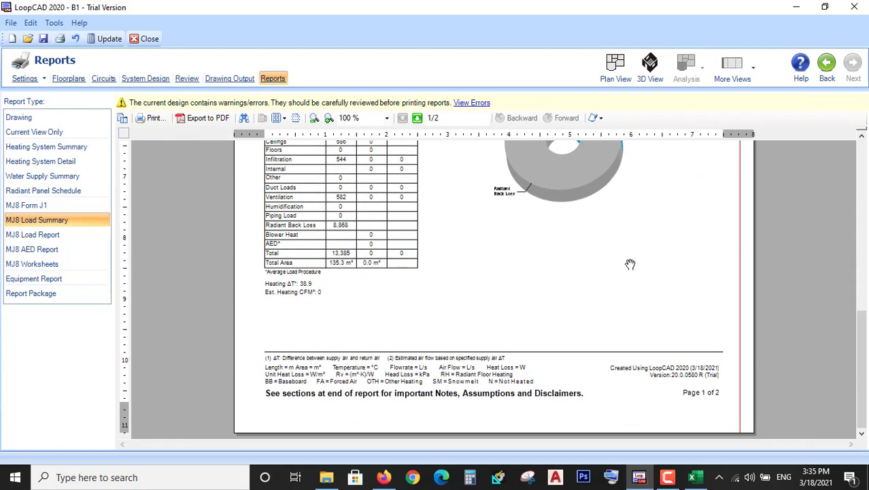
scroll(630, 264, "up", 2)
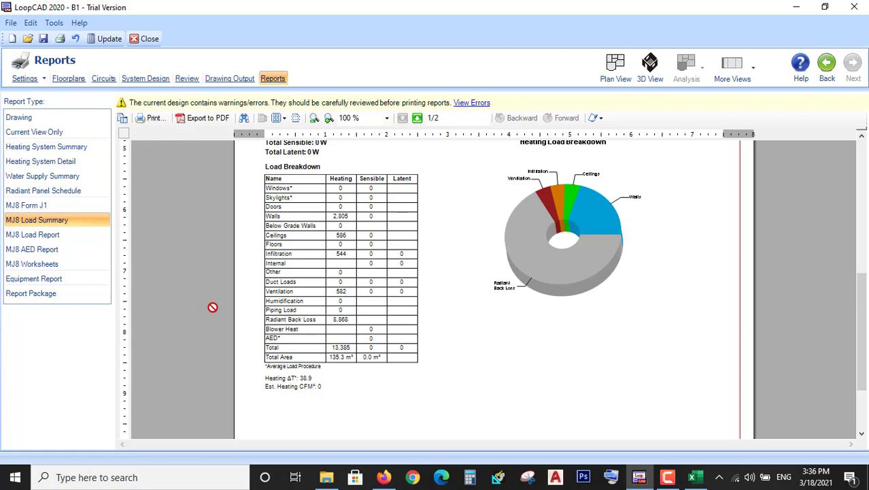
Preview the Equipment Report without adding any equipment and look through its first page
left_click(47, 280)
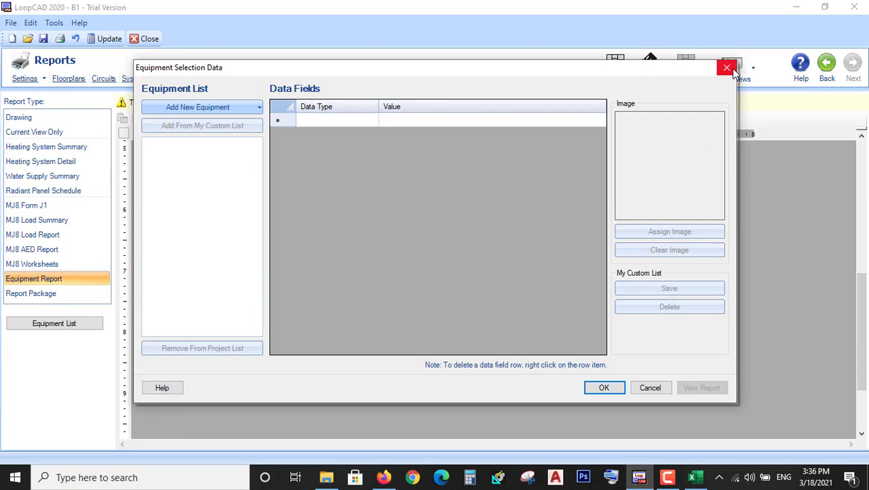
left_click(727, 68)
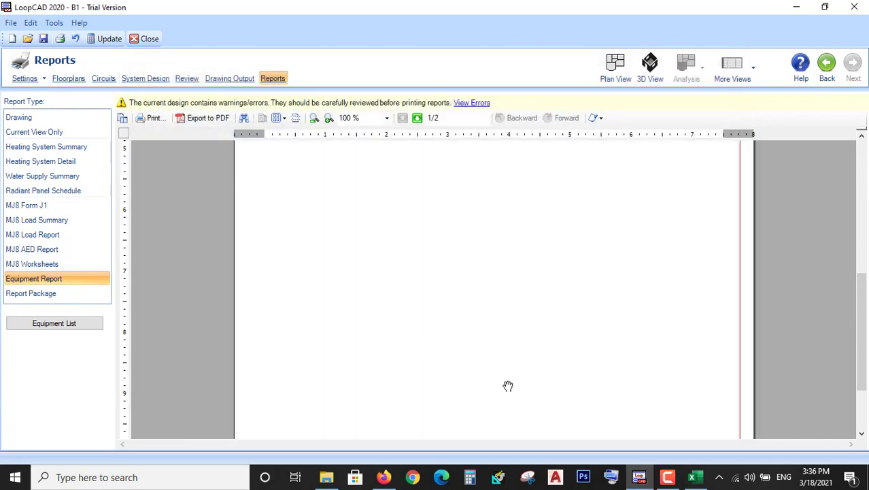
scroll(528, 387, "up", 5)
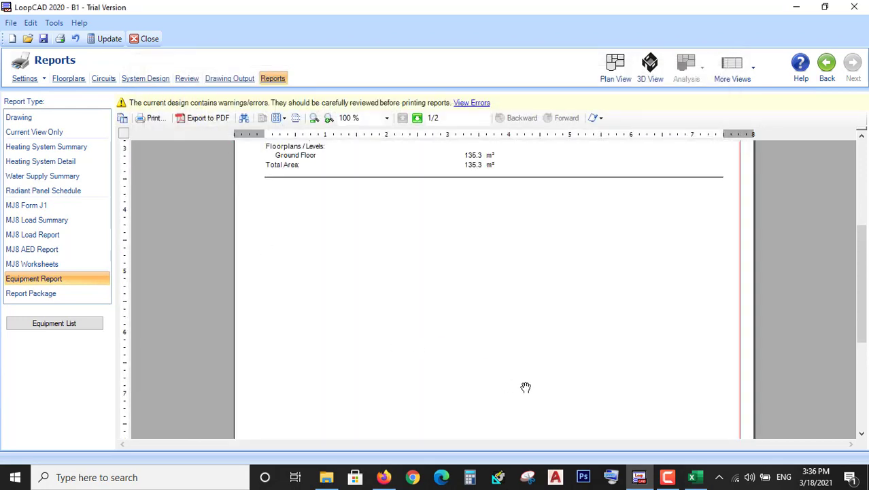
scroll(538, 381, "down", 5)
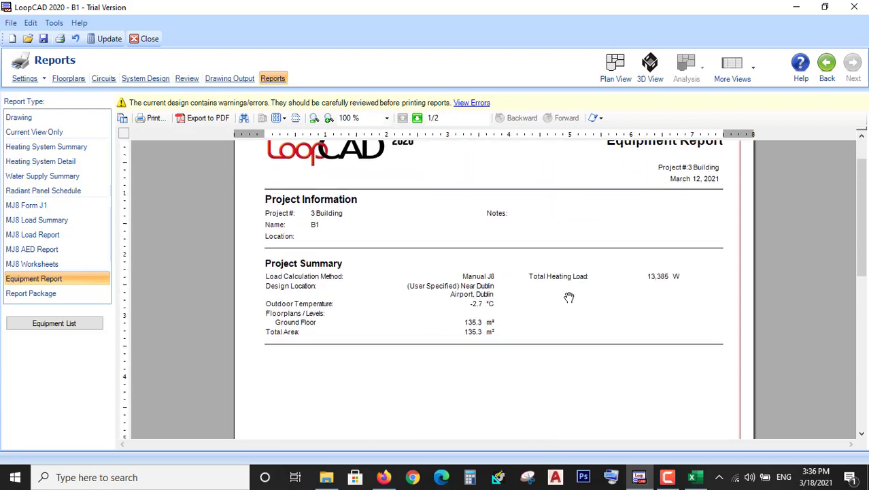
scroll(572, 299, "down", 3)
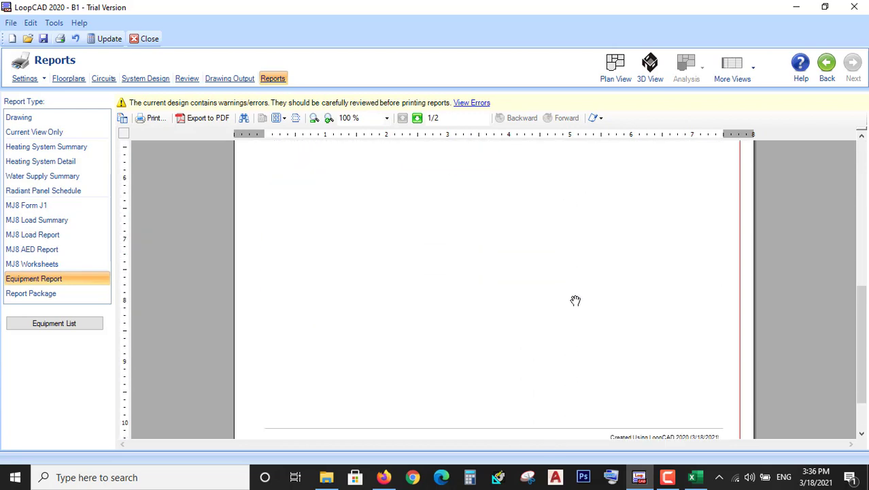
left_click(668, 478)
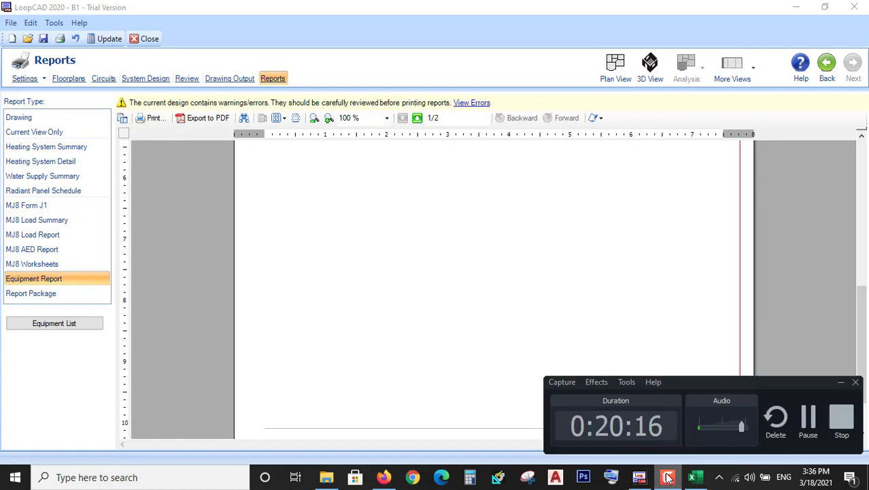
left_click(841, 421)
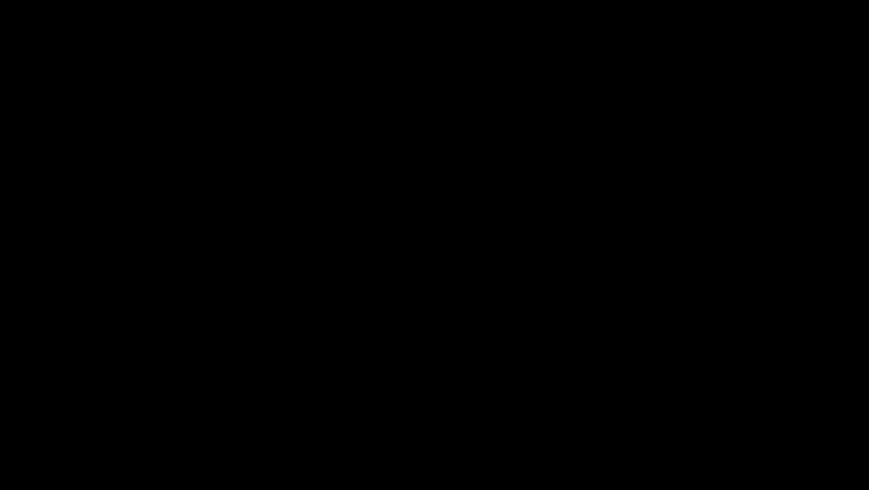